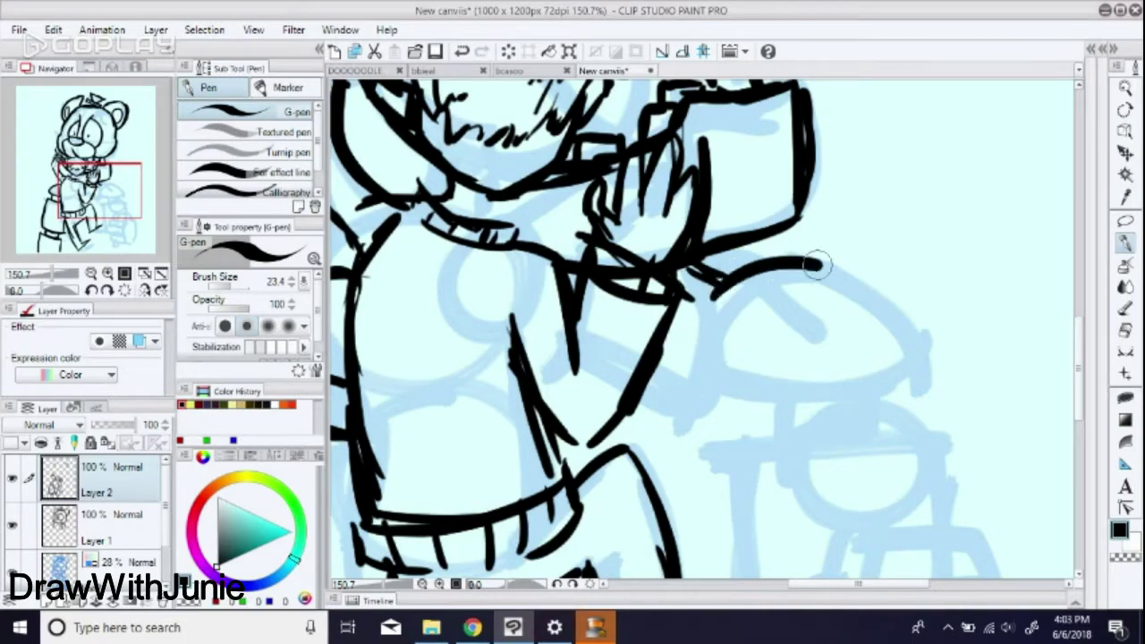
- Ink the bear's domed shoulder in black over the blue sketch and undo the stray stroke beneath it
mouse_move(673, 376)
mouse_down()
mouse_move(826, 414)
mouse_move(910, 411)
mouse_up()
drag(815, 262, 905, 358)
drag(859, 288, 925, 400)
scroll(1078, 358, down, 5)
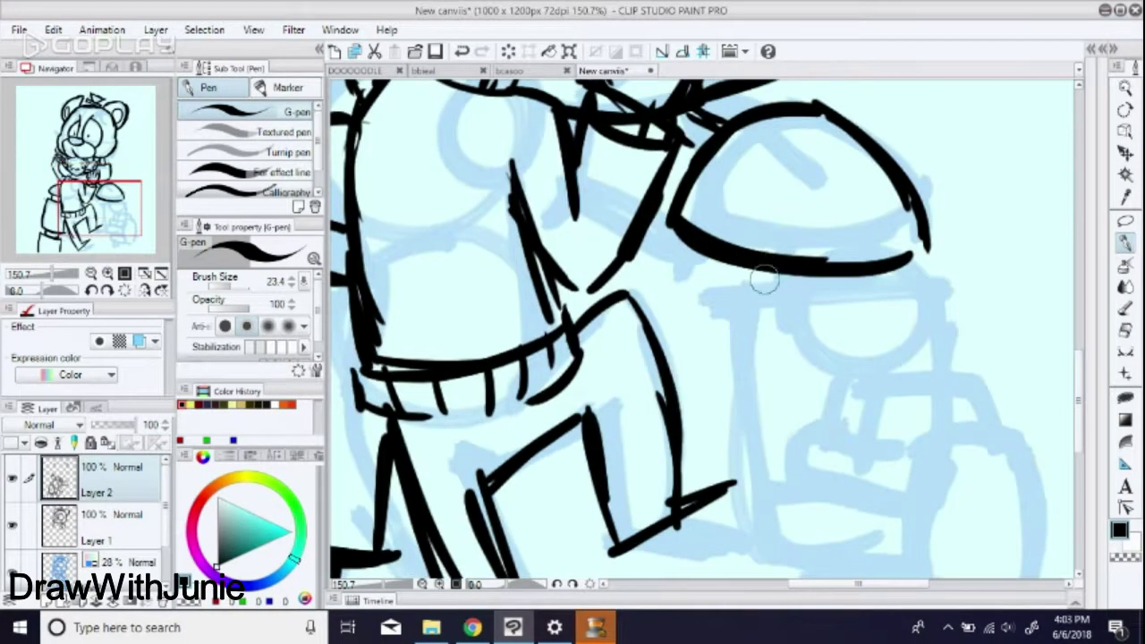
mouse_move(751, 273)
mouse_down()
mouse_move(760, 305)
mouse_move(865, 306)
mouse_up()
key(ctrl+z)
- Merge Layer 2 with the layer below and ink the microphone's round head with two curved bands
click(155, 29)
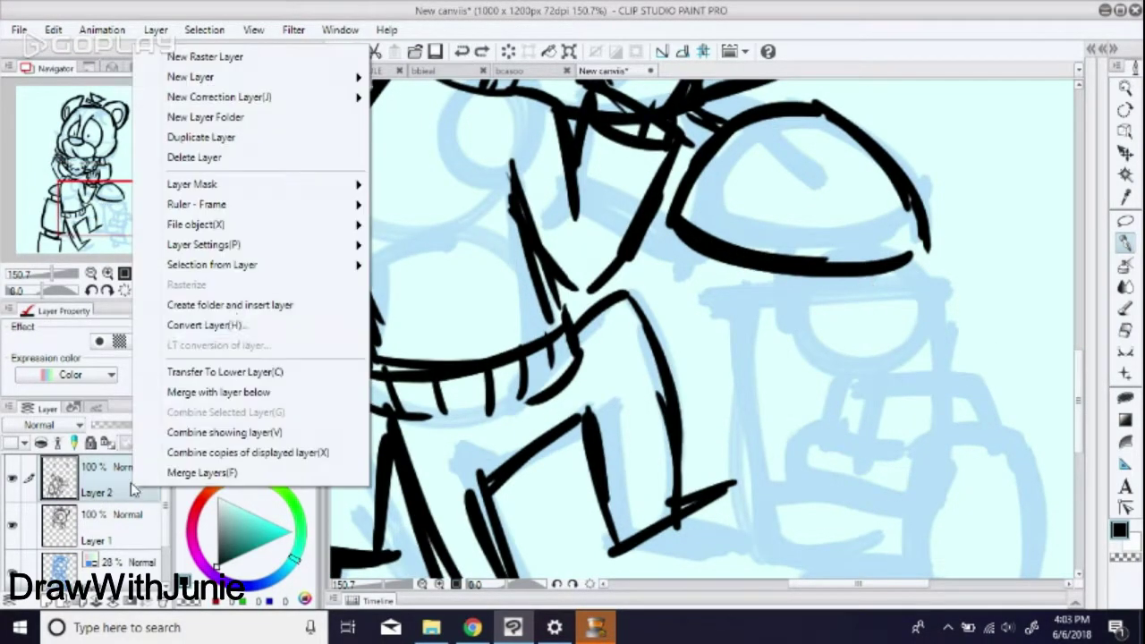
click(224, 390)
mouse_move(840, 394)
mouse_down()
mouse_move(932, 295)
mouse_move(881, 398)
mouse_move(836, 386)
mouse_up()
mouse_move(799, 327)
mouse_down()
mouse_move(911, 345)
mouse_move(923, 334)
mouse_up()
drag(803, 300, 921, 310)
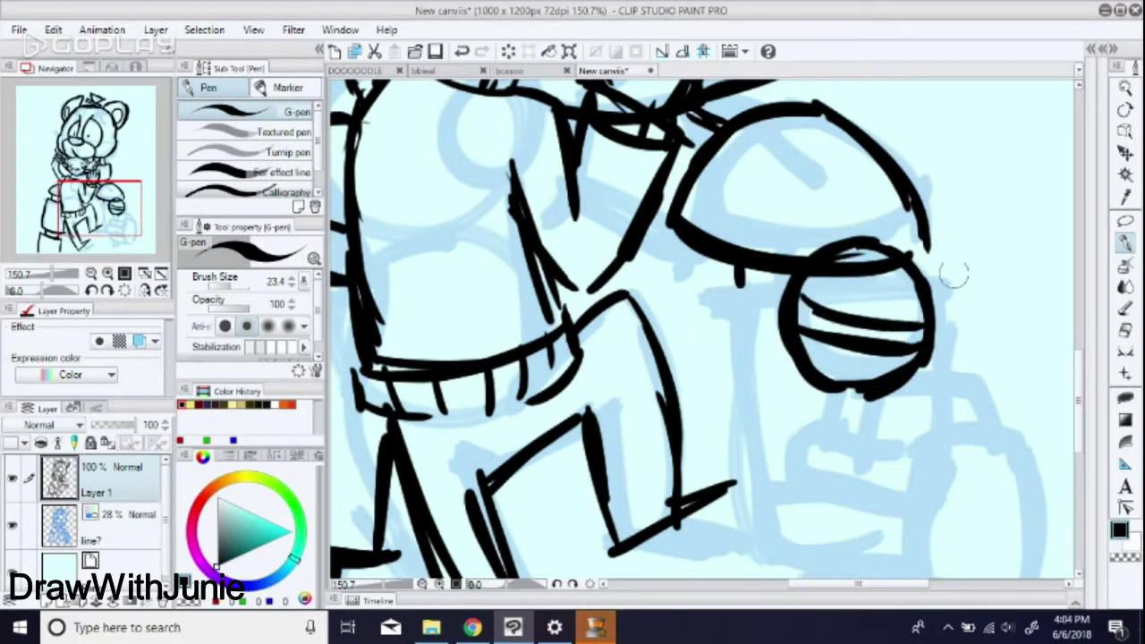
- Ink the microphone's neck and the three segmented fingers wrapped around its handle
scroll(1084, 281, down, 3)
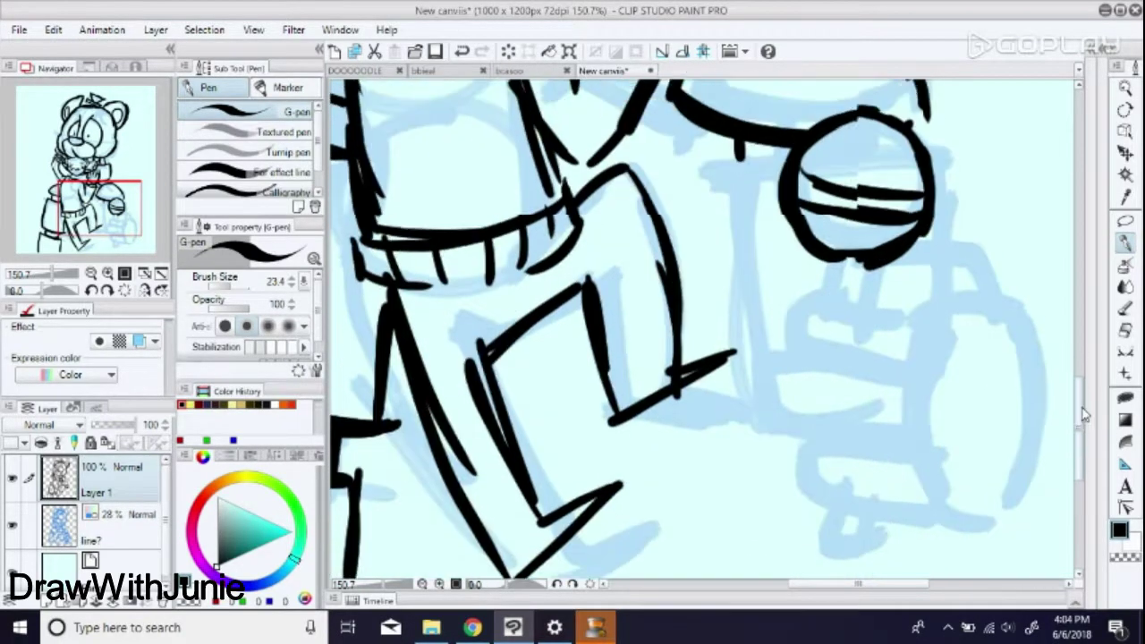
mouse_move(928, 306)
mouse_down()
mouse_move(825, 296)
mouse_move(791, 338)
mouse_up()
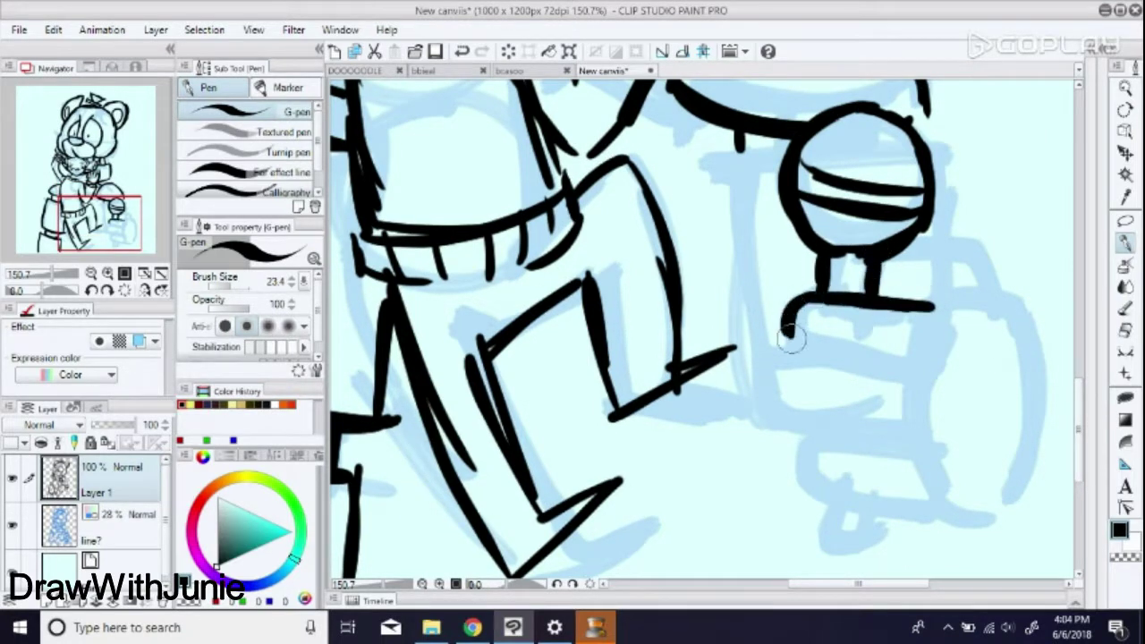
drag(861, 310, 851, 350)
mouse_move(794, 340)
mouse_down()
mouse_move(917, 361)
mouse_move(801, 360)
mouse_move(769, 413)
mouse_move(921, 426)
mouse_up()
mouse_move(805, 435)
mouse_down()
mouse_move(822, 471)
mouse_move(921, 491)
mouse_up()
drag(881, 435, 869, 481)
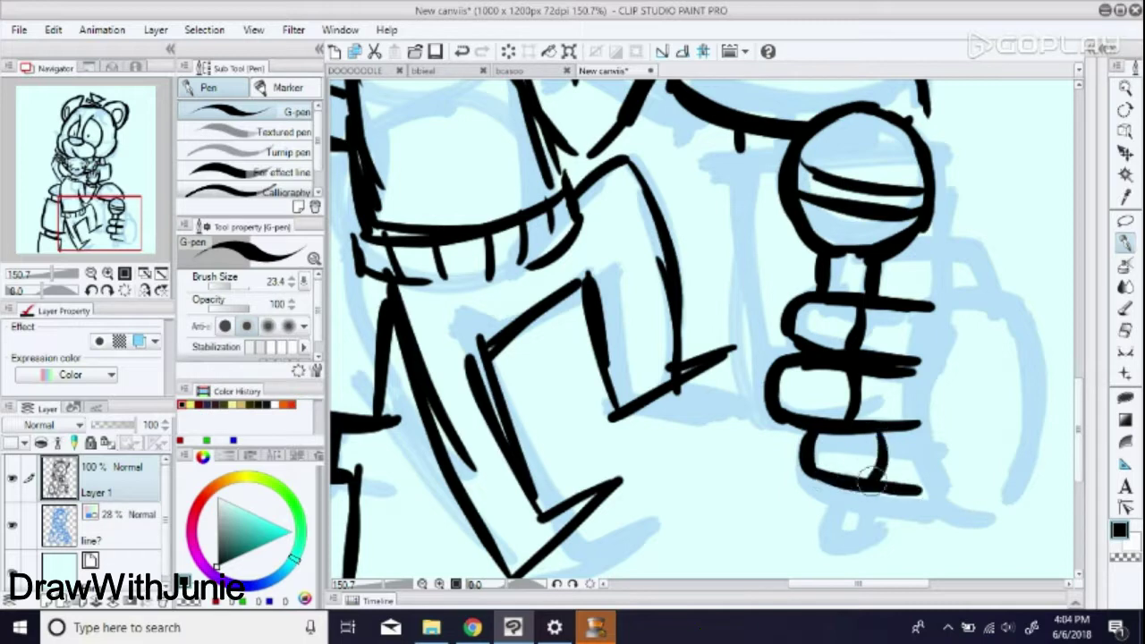
- Ink the back of the fist holding the microphone and the handle's lower end
mouse_move(932, 309)
mouse_down()
mouse_move(916, 496)
mouse_move(994, 510)
mouse_up()
mouse_move(932, 307)
mouse_down()
mouse_move(1013, 313)
mouse_move(1006, 394)
mouse_up()
drag(1018, 316, 995, 507)
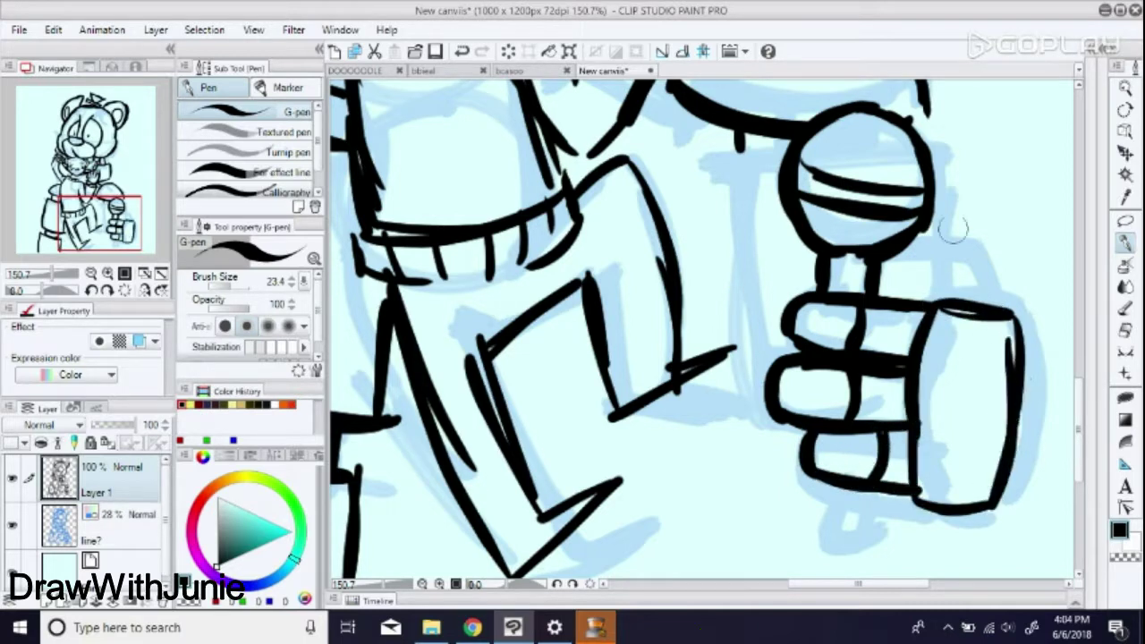
mouse_move(863, 490)
mouse_down()
mouse_move(813, 529)
mouse_move(799, 457)
mouse_up()
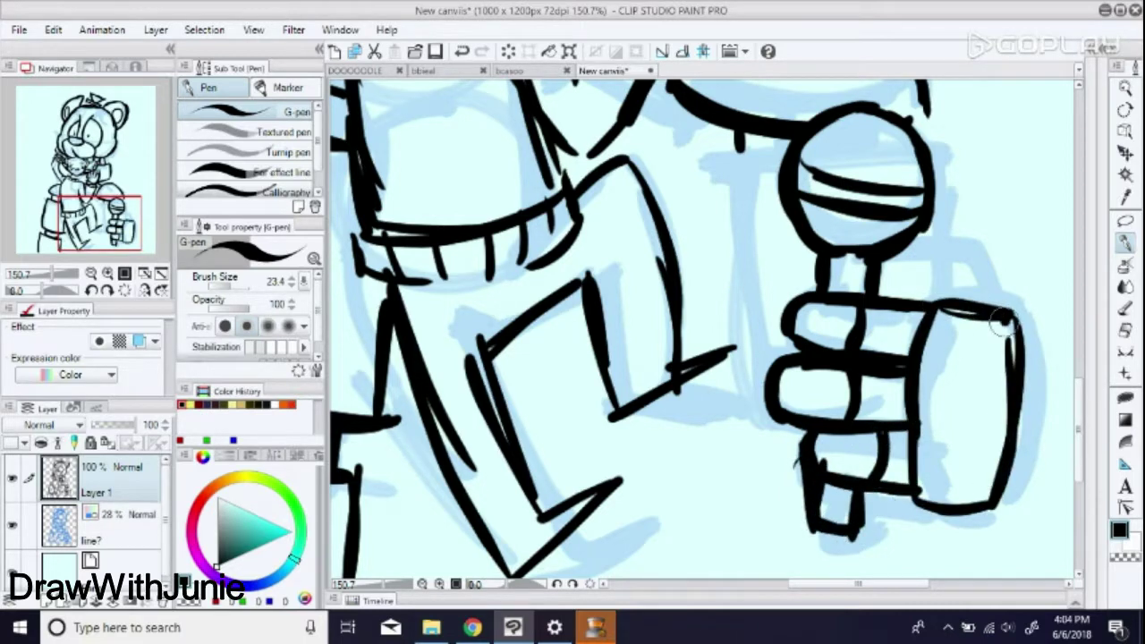
- Ink the finger segment above the fist and the outline of the bear's arm beside the hand
mouse_move(1003, 331)
mouse_down()
mouse_move(998, 279)
mouse_move(918, 246)
mouse_up()
drag(388, 585, 377, 586)
drag(716, 234, 723, 365)
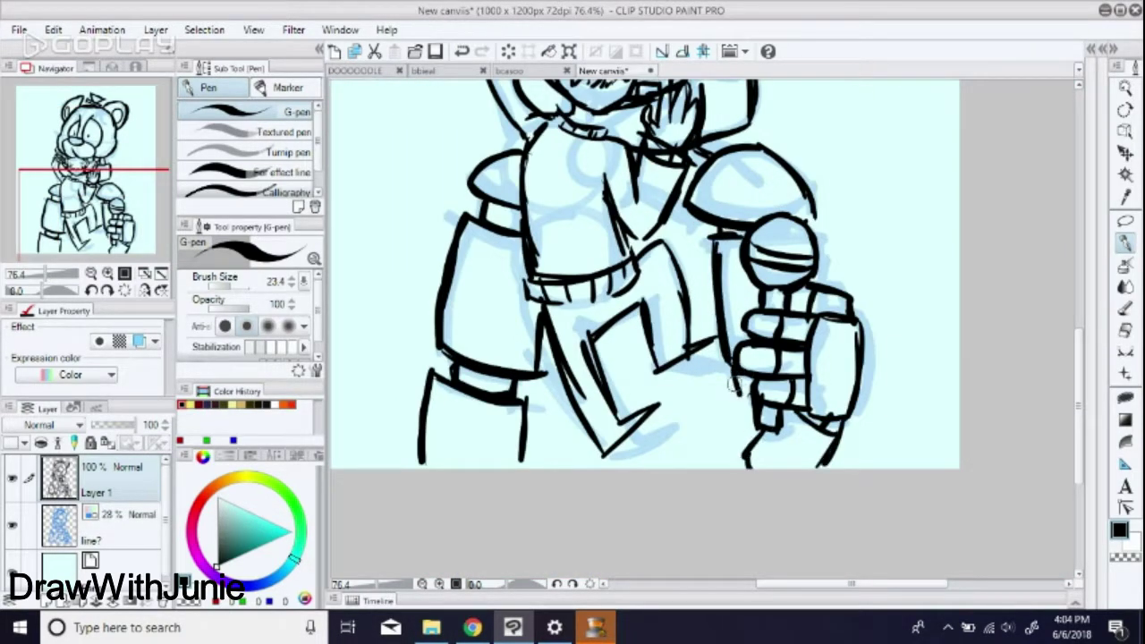
- Add a new raster layer beneath the line art and set the G-pen to golden yellow with brush size 64.4
drag(1079, 431, 1078, 318)
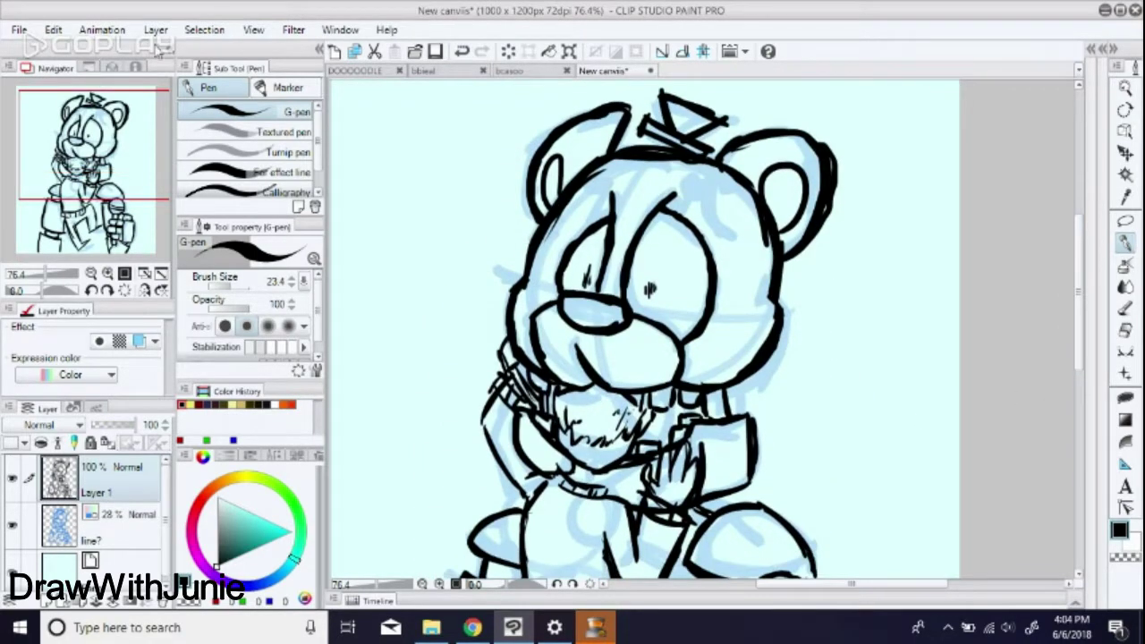
click(155, 30)
click(178, 48)
drag(143, 507, 143, 547)
click(264, 527)
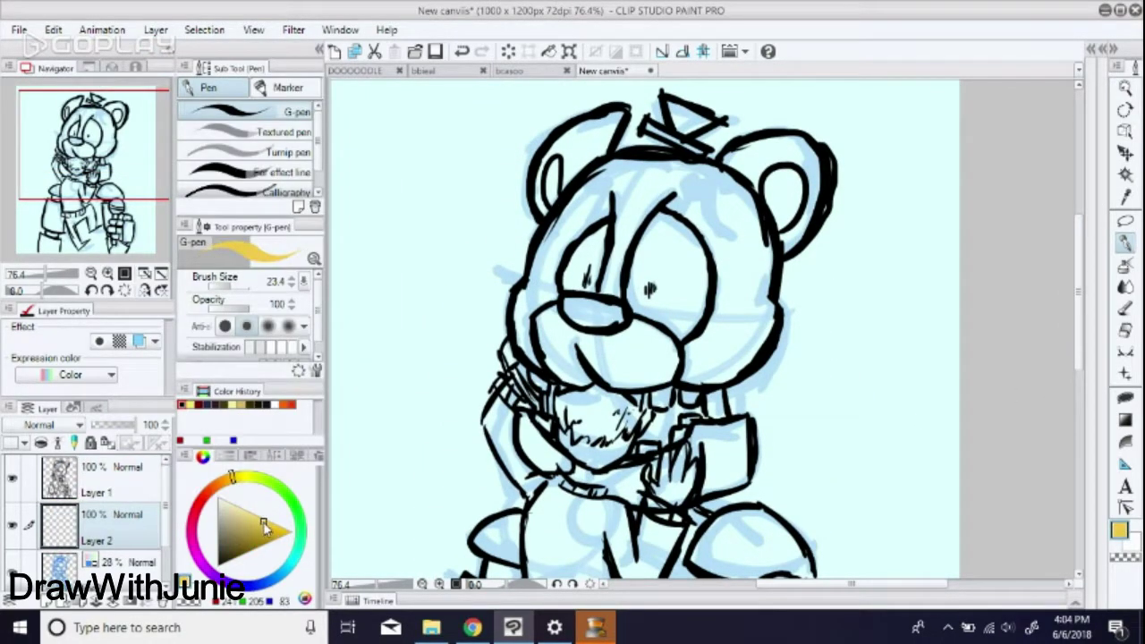
click(235, 285)
- Paint the bear's head and both ears golden yellow around the eyes and muzzle, undoing the first messy stroke
mouse_move(721, 333)
mouse_down()
mouse_move(711, 211)
mouse_move(633, 201)
mouse_move(607, 293)
mouse_move(572, 224)
mouse_move(550, 237)
mouse_move(528, 309)
mouse_up()
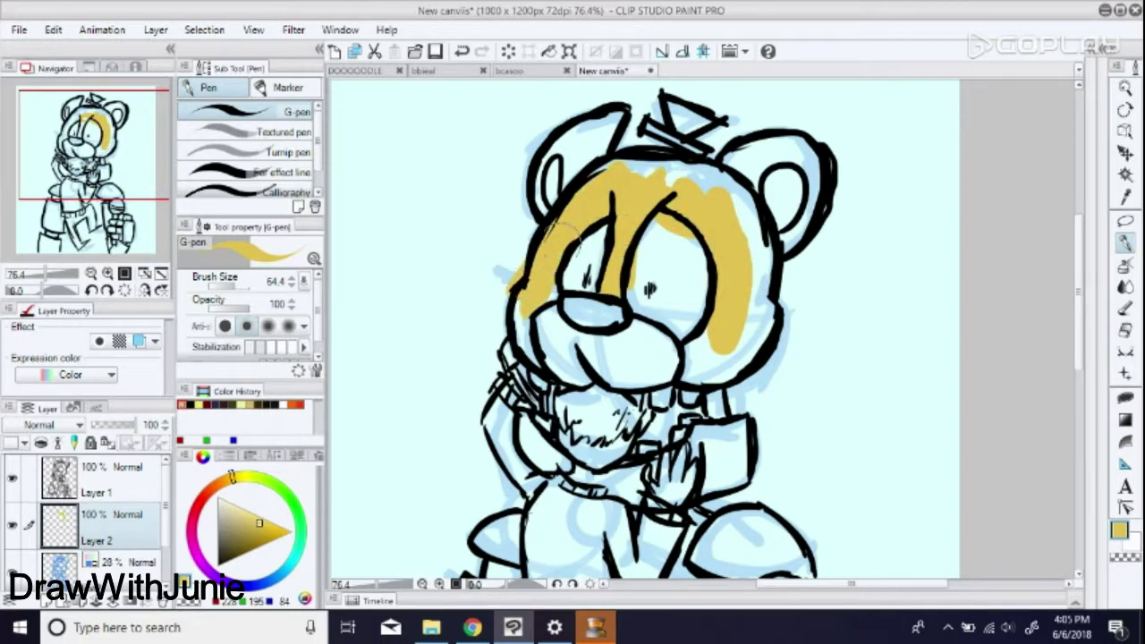
click(462, 52)
mouse_move(617, 193)
mouse_down()
mouse_move(537, 295)
mouse_move(523, 333)
mouse_up()
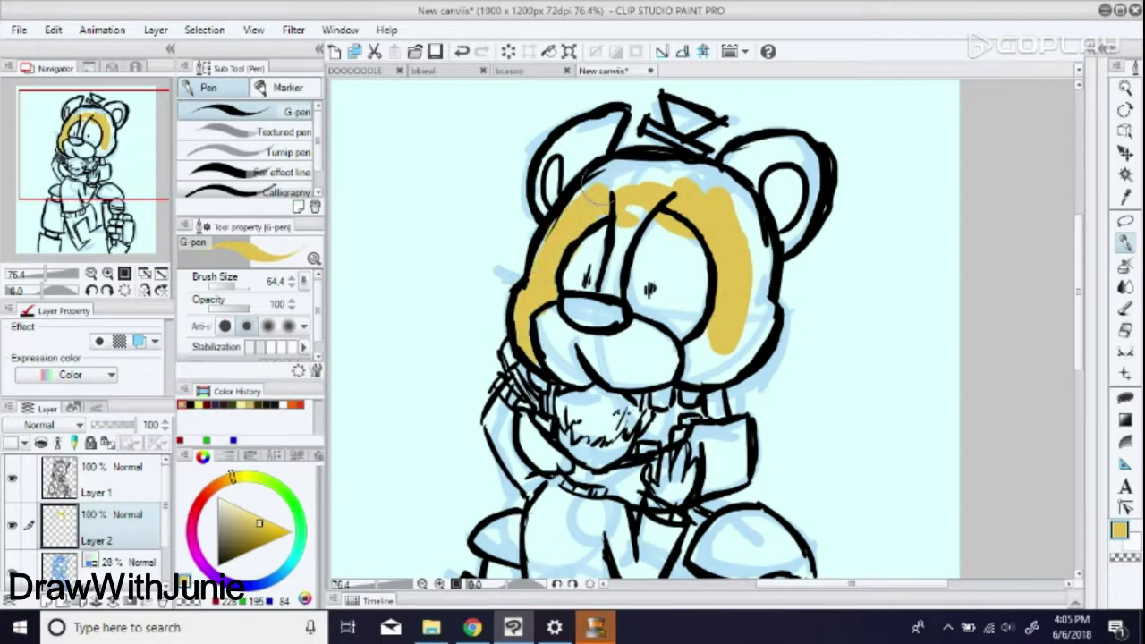
mouse_move(592, 188)
mouse_down()
mouse_move(575, 141)
mouse_move(537, 174)
mouse_up()
mouse_move(568, 134)
mouse_down()
mouse_move(617, 116)
mouse_move(716, 183)
mouse_move(644, 197)
mouse_move(608, 295)
mouse_up()
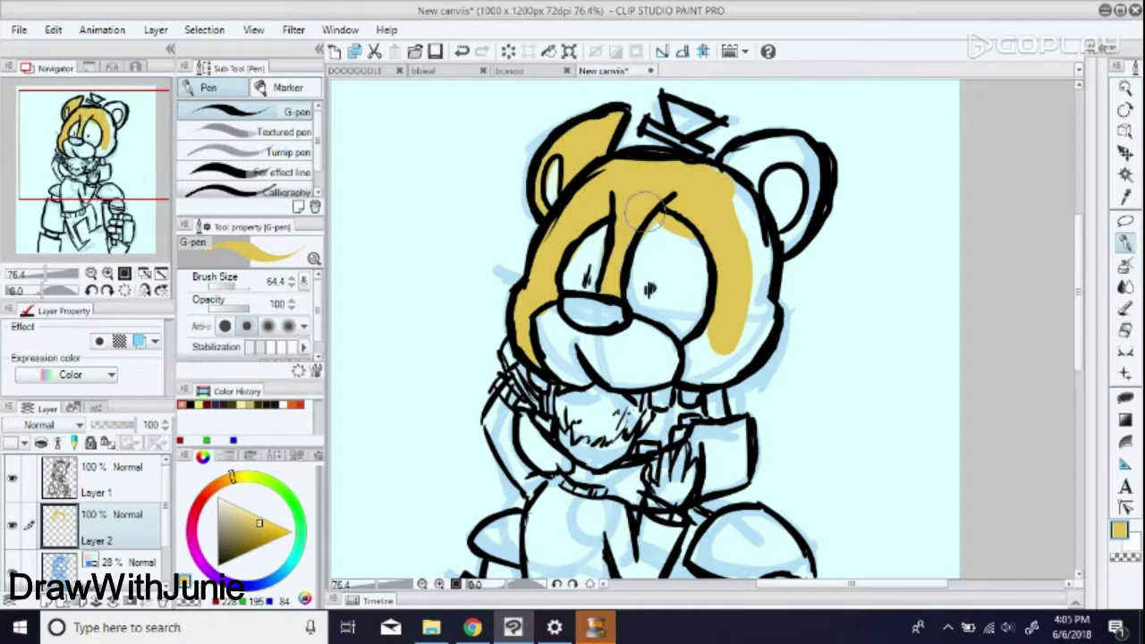
mouse_move(724, 174)
mouse_down()
mouse_move(792, 179)
mouse_move(801, 143)
mouse_move(801, 232)
mouse_move(819, 197)
mouse_move(756, 174)
mouse_move(759, 300)
mouse_move(776, 231)
mouse_move(743, 251)
mouse_move(750, 309)
mouse_move(702, 313)
mouse_up()
- Paint the bear's boxy part beside the small figure's raised hand and the areas around its neck golden yellow
scroll(1080, 309, down, 2)
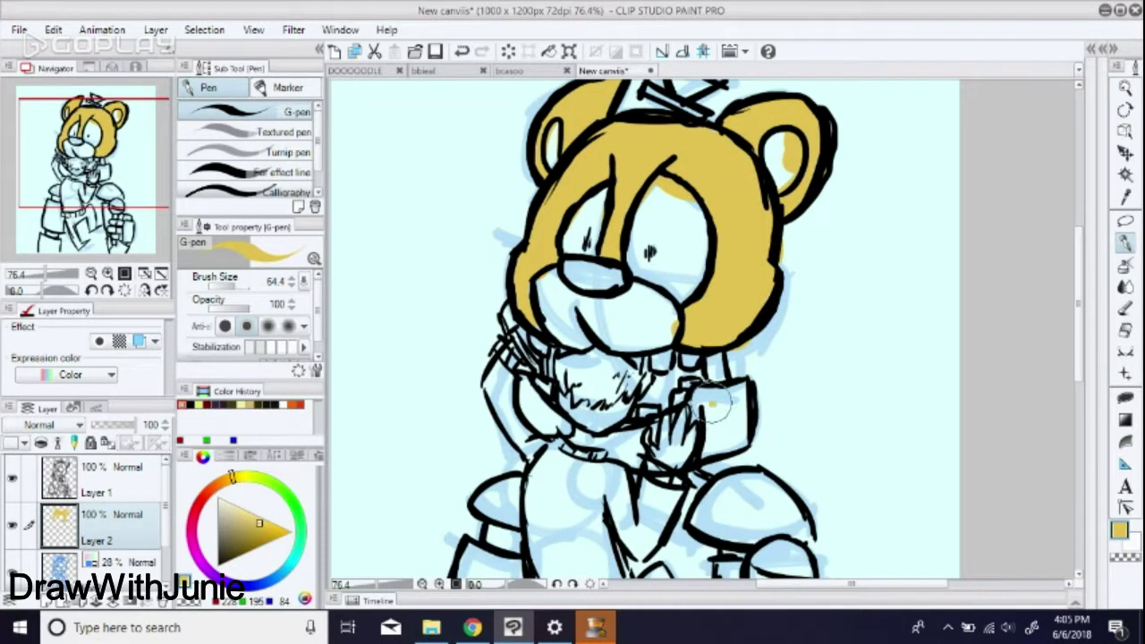
drag(730, 393, 727, 436)
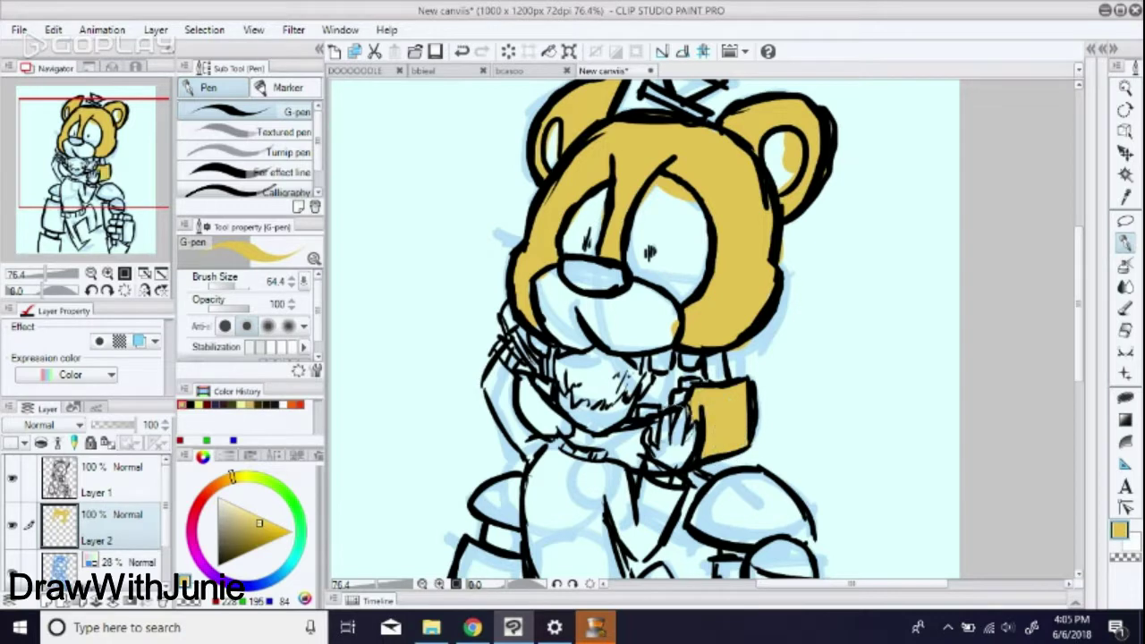
drag(533, 398, 506, 391)
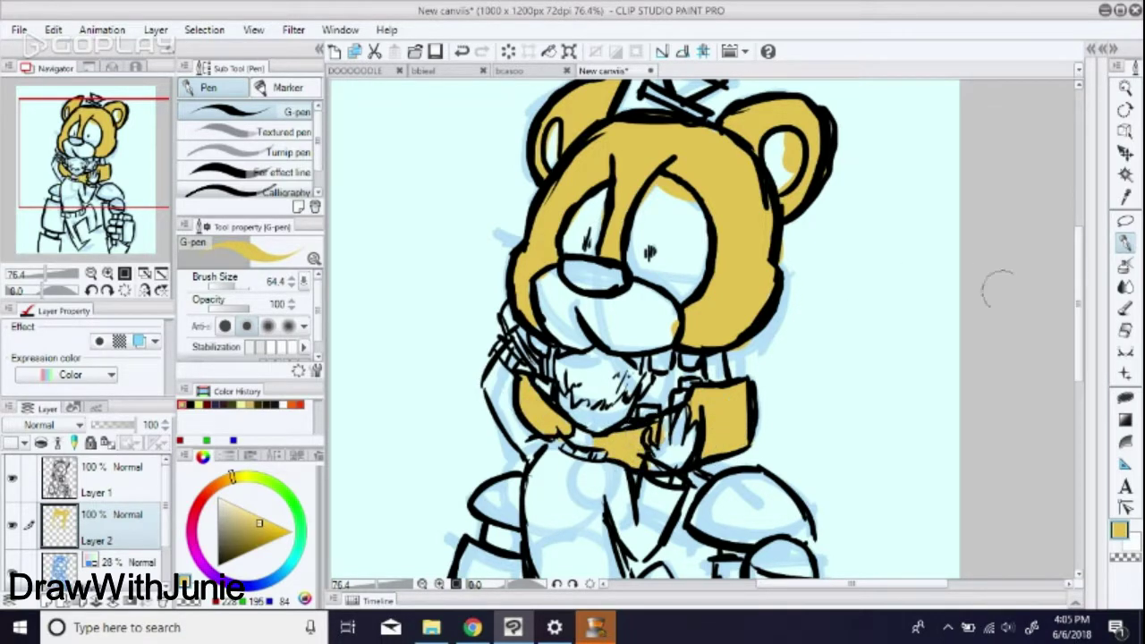
- Paint the bear's muzzle and inner ear in a lighter yellow, RGB 241, 213, 119
click(246, 513)
mouse_move(612, 304)
mouse_down()
mouse_move(653, 299)
mouse_move(663, 326)
mouse_move(573, 296)
mouse_up()
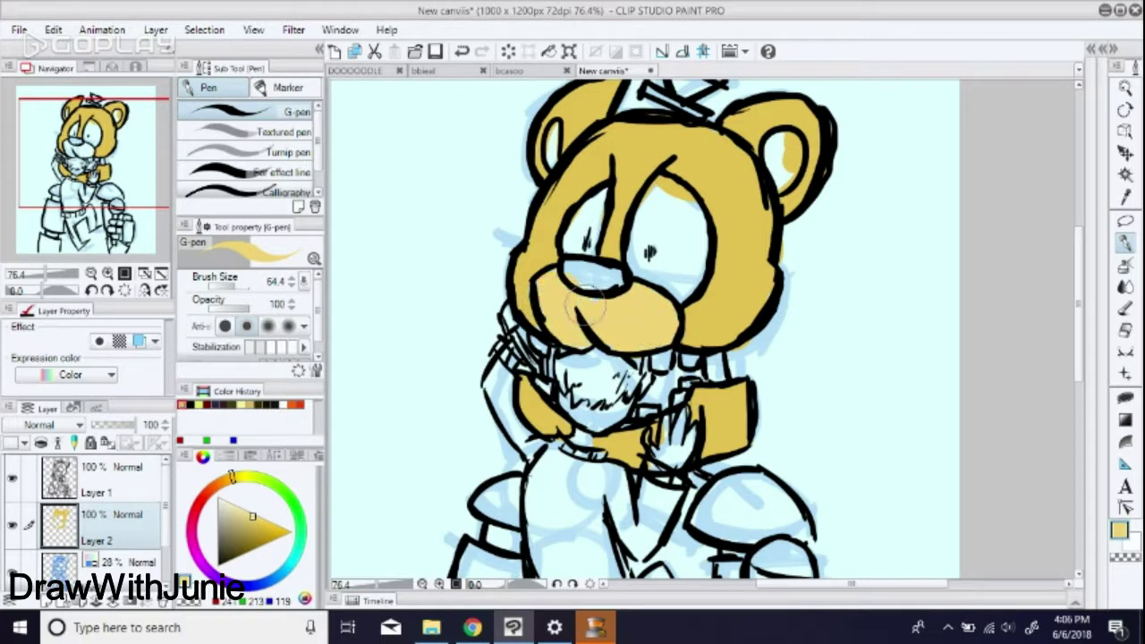
drag(771, 141, 780, 145)
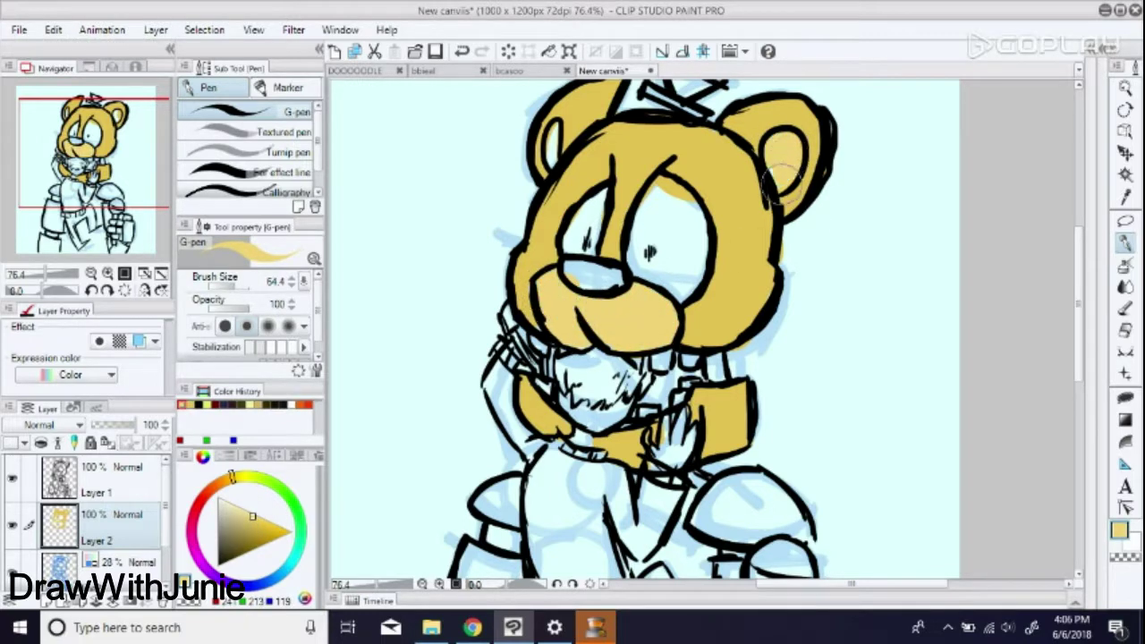
- Paint the bear's nose near-black and both of its eyes white
click(225, 564)
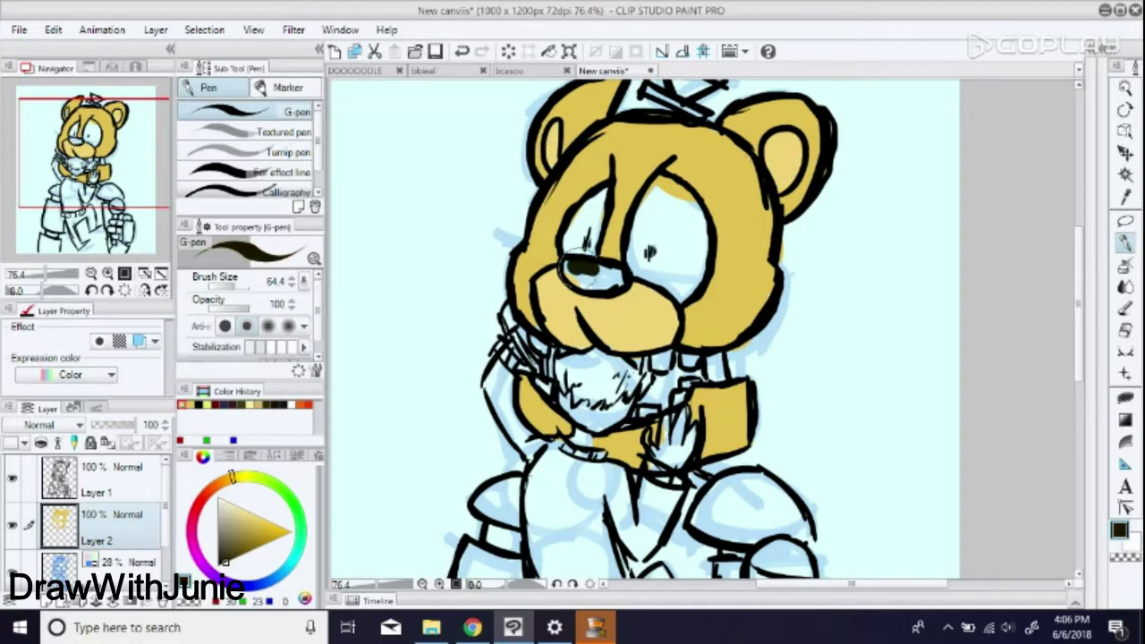
drag(581, 265, 597, 272)
click(217, 495)
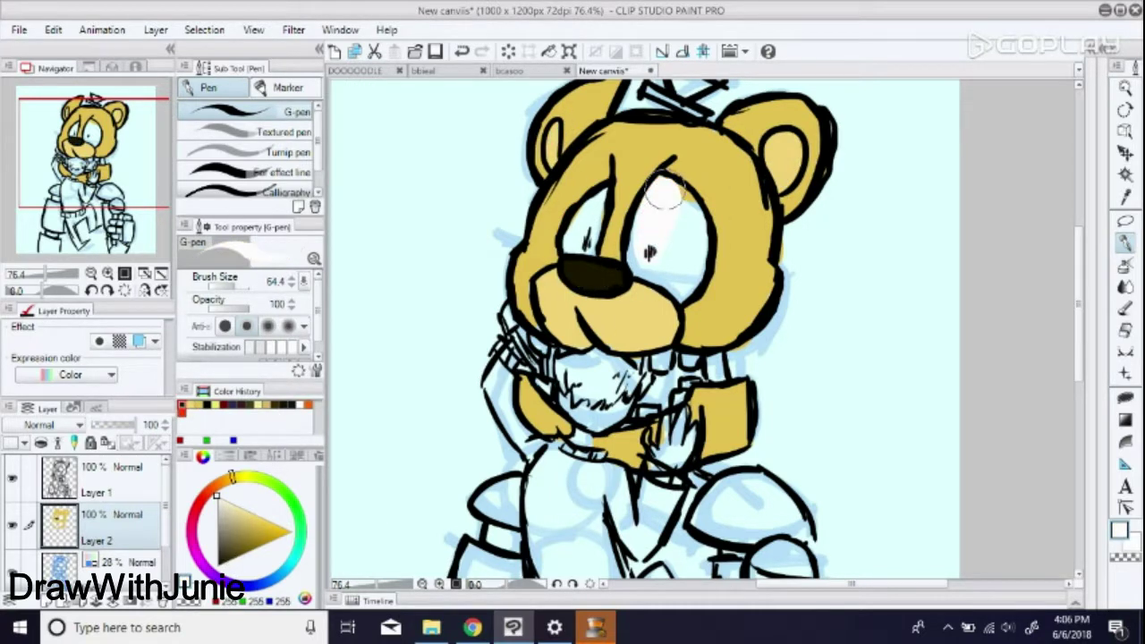
drag(689, 279, 644, 206)
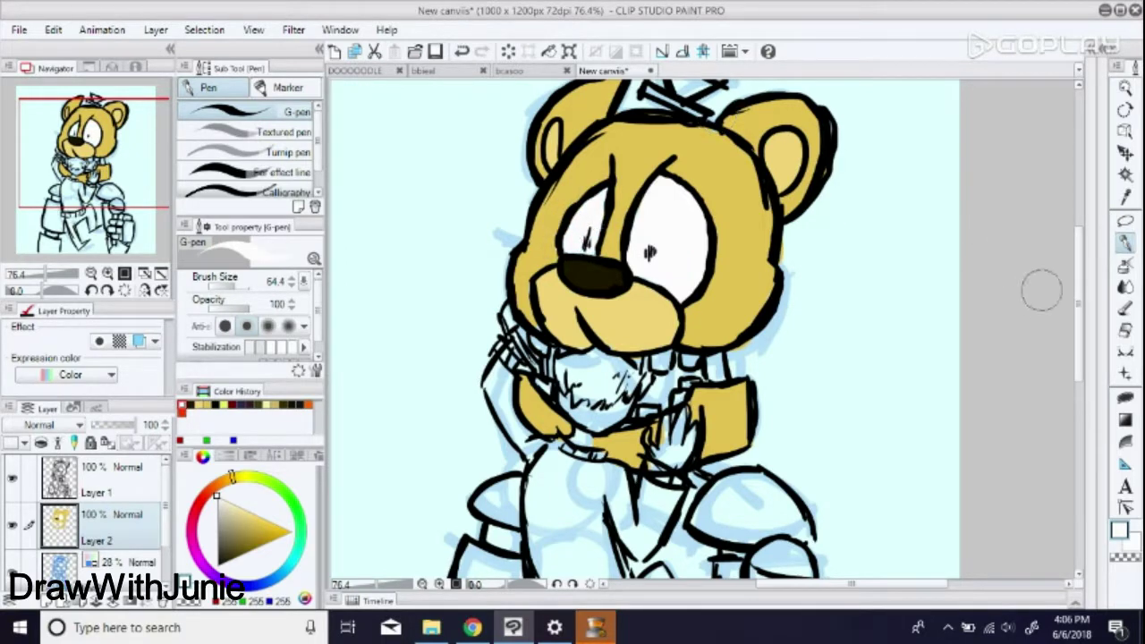
- Paint the small figure's sweater and sleeves dark grey, RGB 39, 39, 39
scroll(1042, 291, down, 5)
click(217, 554)
mouse_move(541, 284)
mouse_down()
mouse_move(548, 393)
mouse_move(519, 245)
mouse_move(490, 192)
mouse_move(501, 161)
mouse_move(539, 240)
mouse_move(600, 286)
mouse_move(590, 371)
mouse_move(648, 322)
mouse_move(639, 380)
mouse_move(644, 325)
mouse_up()
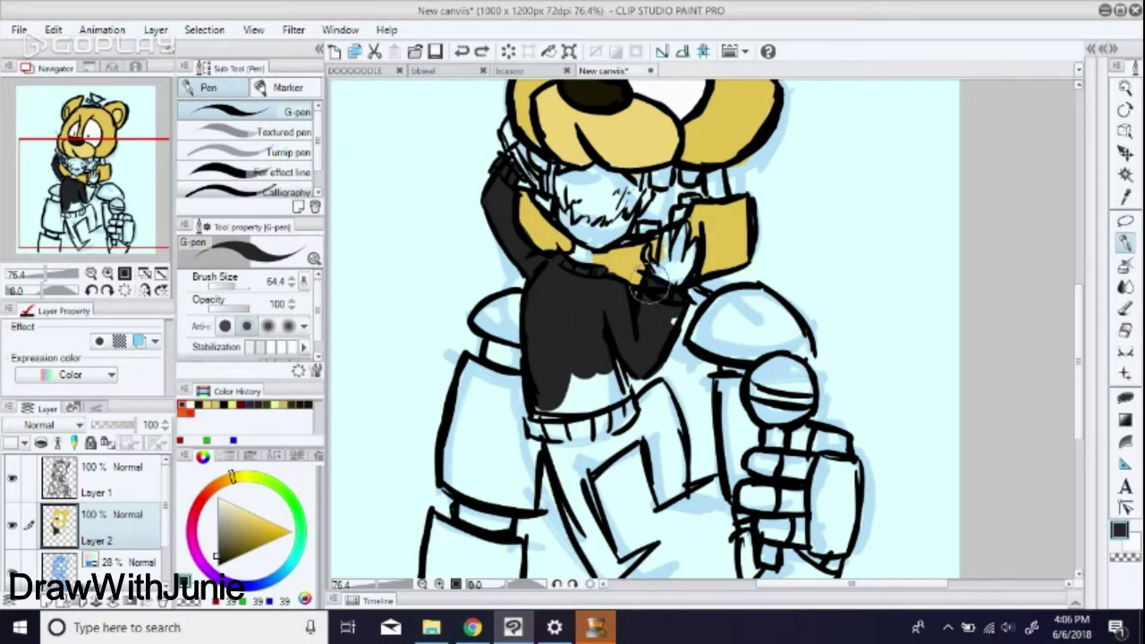
drag(655, 282, 680, 313)
drag(545, 395, 585, 378)
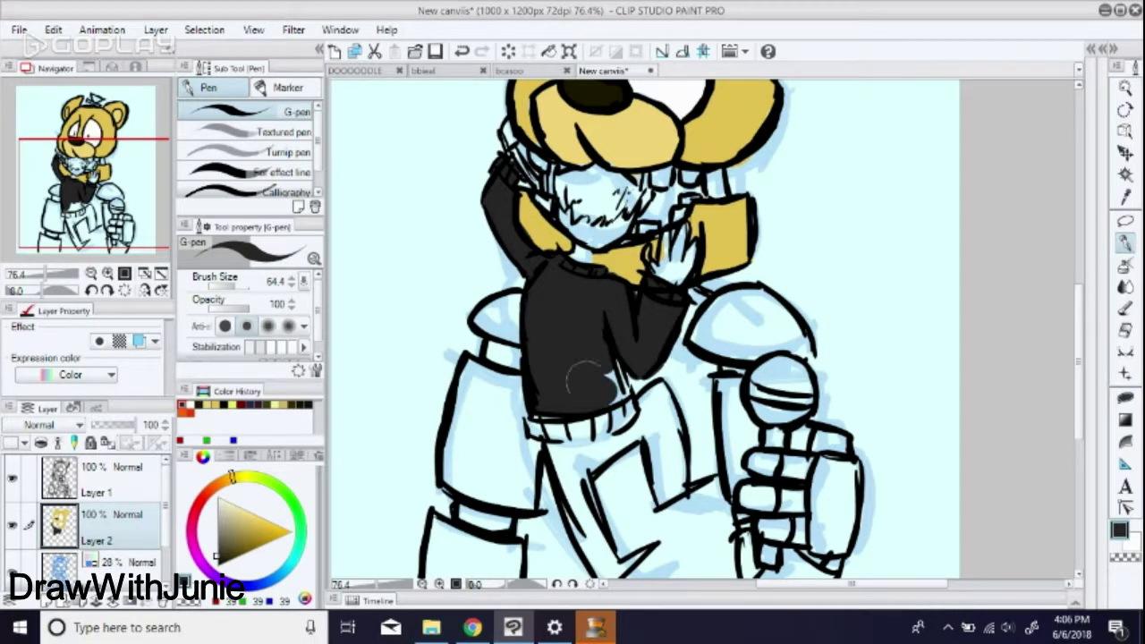
- Paint the small figure's trousers navy blue across the hips, raised thigh and upper leg
click(240, 561)
mouse_move(564, 454)
mouse_down()
mouse_move(658, 407)
mouse_move(649, 402)
mouse_move(679, 479)
mouse_move(653, 448)
mouse_move(673, 482)
mouse_up()
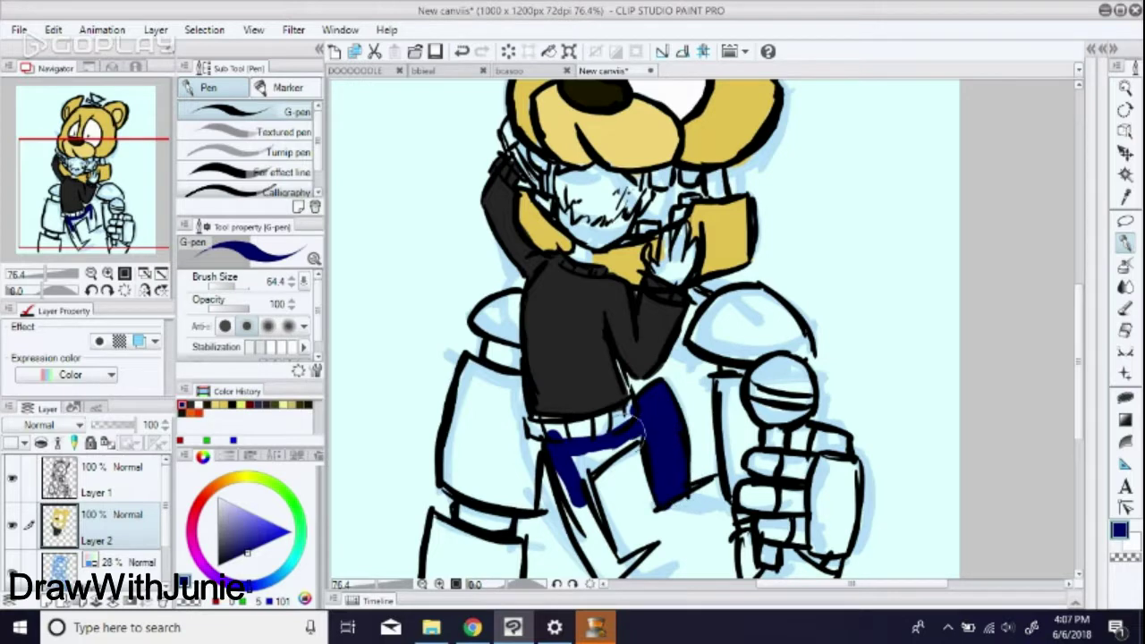
drag(620, 429, 573, 460)
- Redraw the small figure's lower leg and foot in black on Layer 1 with brush size 19.2
mouse_move(1078, 351)
mouse_down()
mouse_move(1075, 391)
mouse_move(1077, 377)
mouse_up()
click(125, 492)
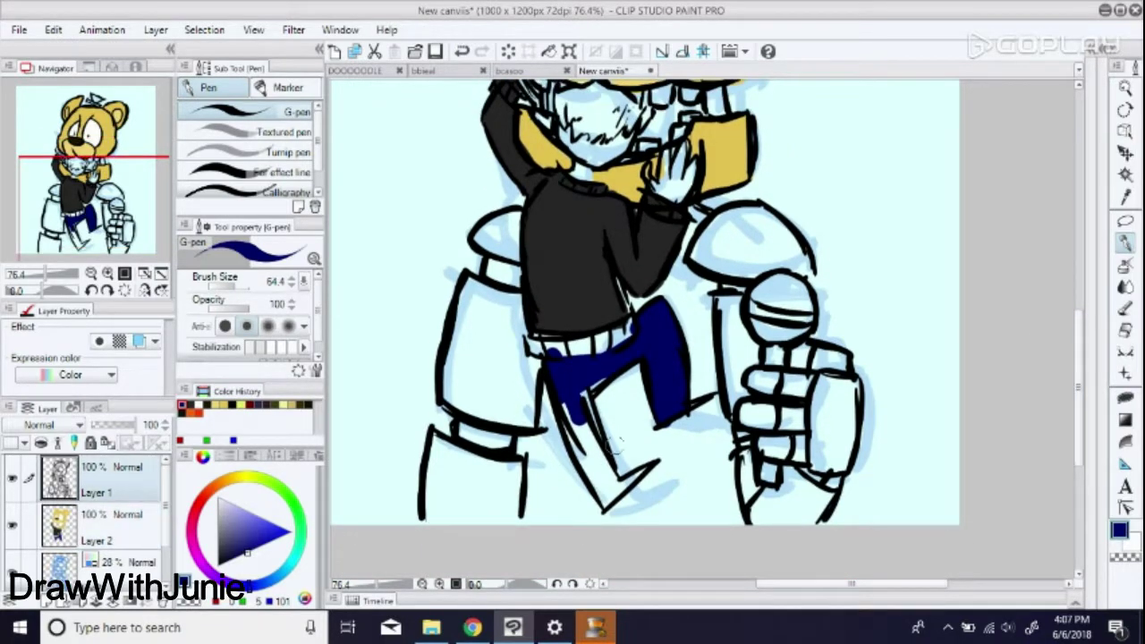
key(ctrl+z)
drag(229, 547, 216, 566)
drag(551, 409, 587, 482)
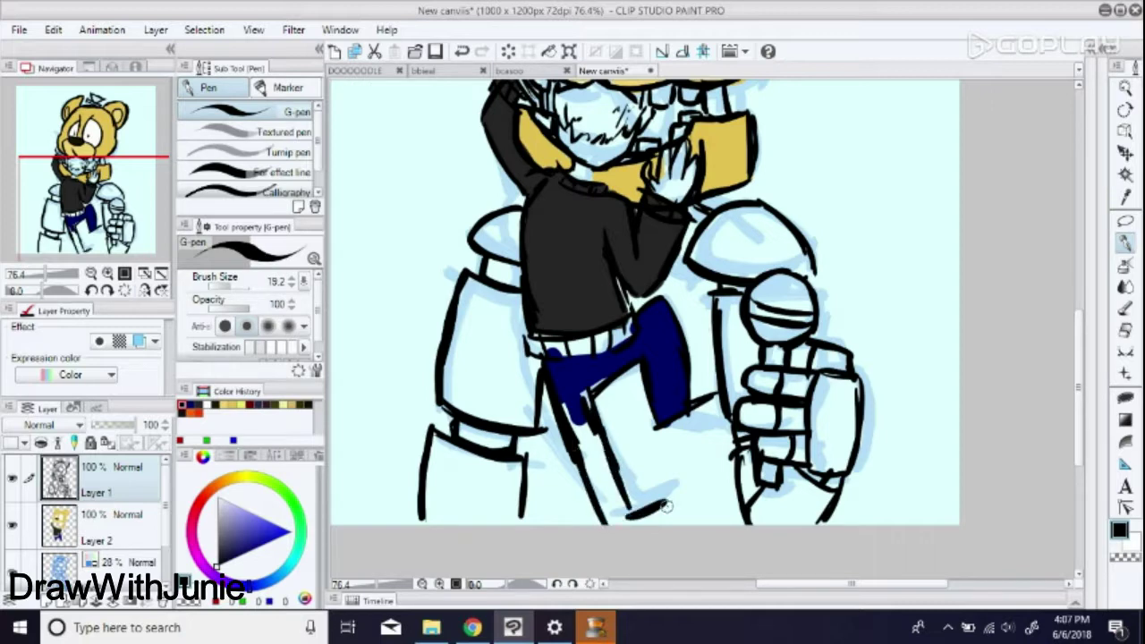
- Fill the redrawn lower leg with the trousers' navy on Layer 2, using brush size 78.8
drag(1079, 394, 1079, 339)
click(125, 526)
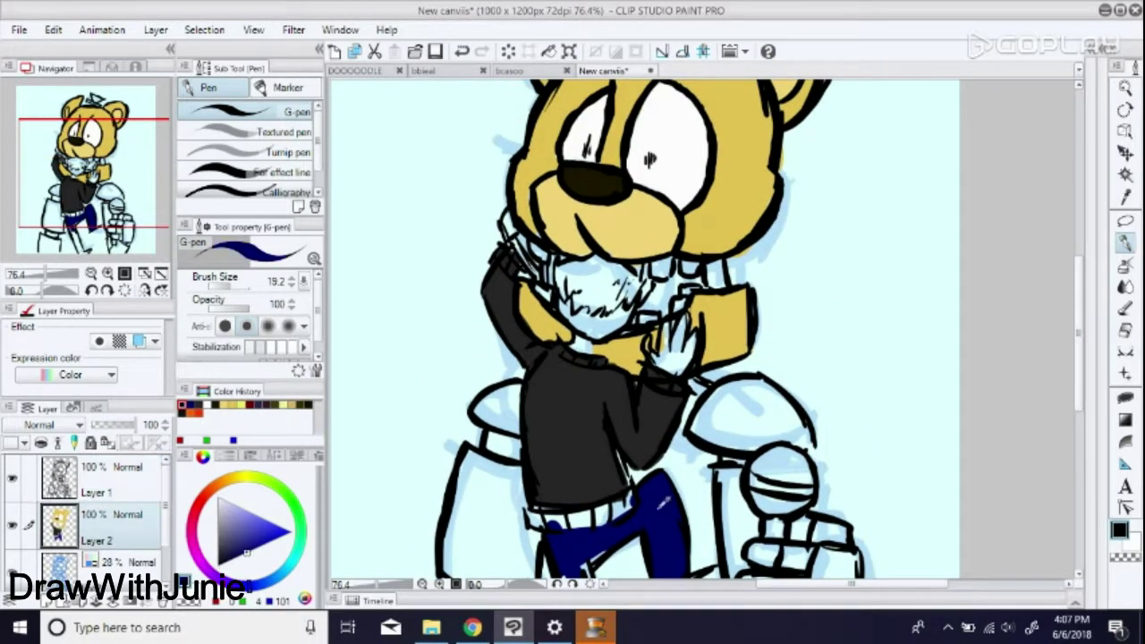
scroll(1089, 338, down, 6)
click(242, 284)
mouse_move(573, 421)
mouse_down()
mouse_move(595, 518)
mouse_move(603, 488)
mouse_move(615, 547)
mouse_up()
- Paint the small hat on top of the bear's head purple, RGB 124, 66, 150
scroll(644, 329, up, 9)
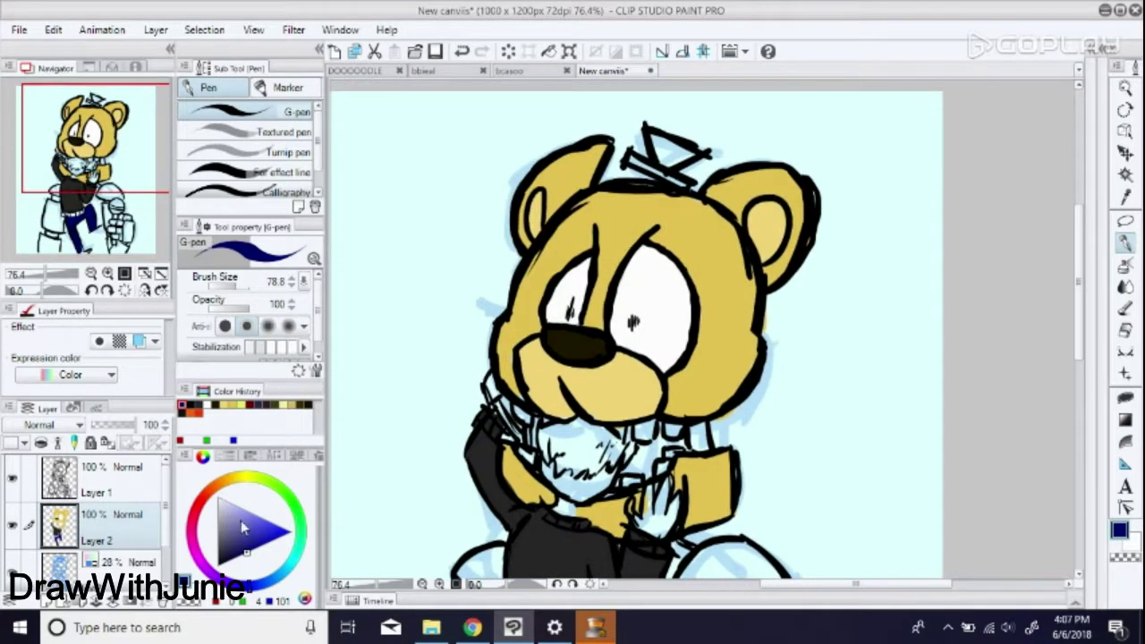
click(223, 580)
drag(246, 552, 242, 543)
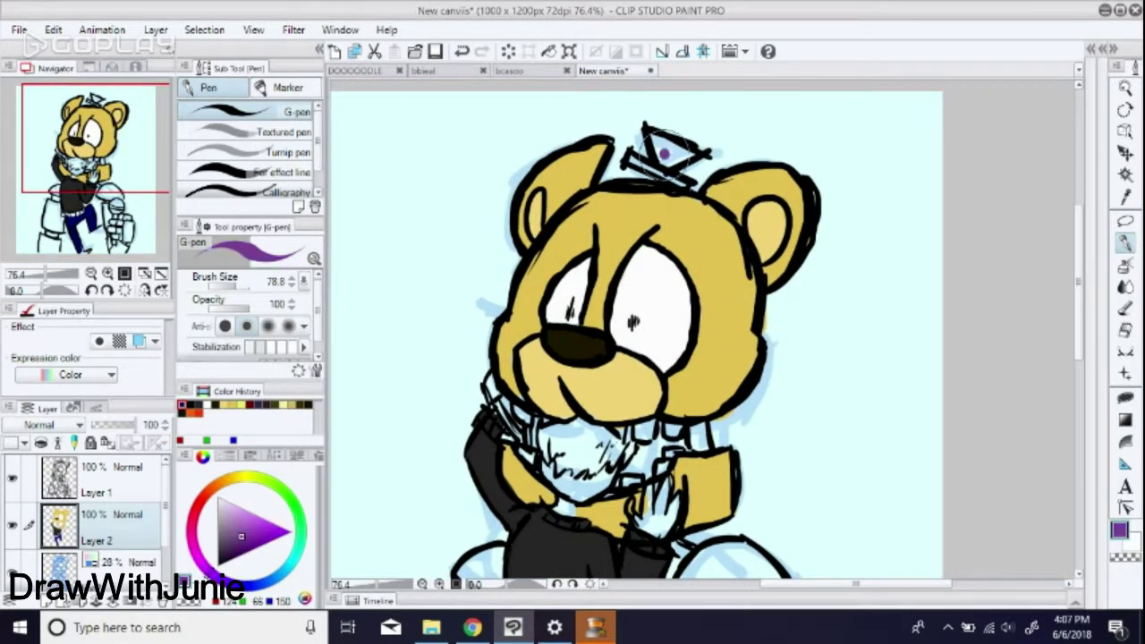
drag(664, 153, 670, 143)
- Try painting the gap between the small figure's sleeve and the bear's domed shoulder purple
scroll(672, 170, down, 5)
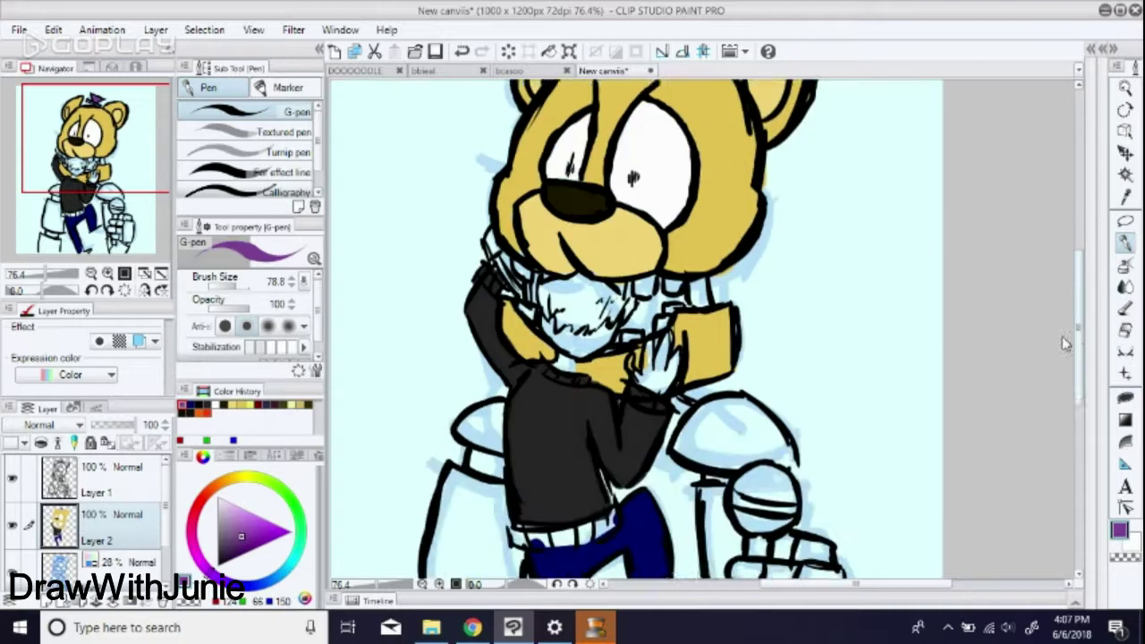
drag(675, 372, 645, 425)
drag(1079, 319, 1079, 332)
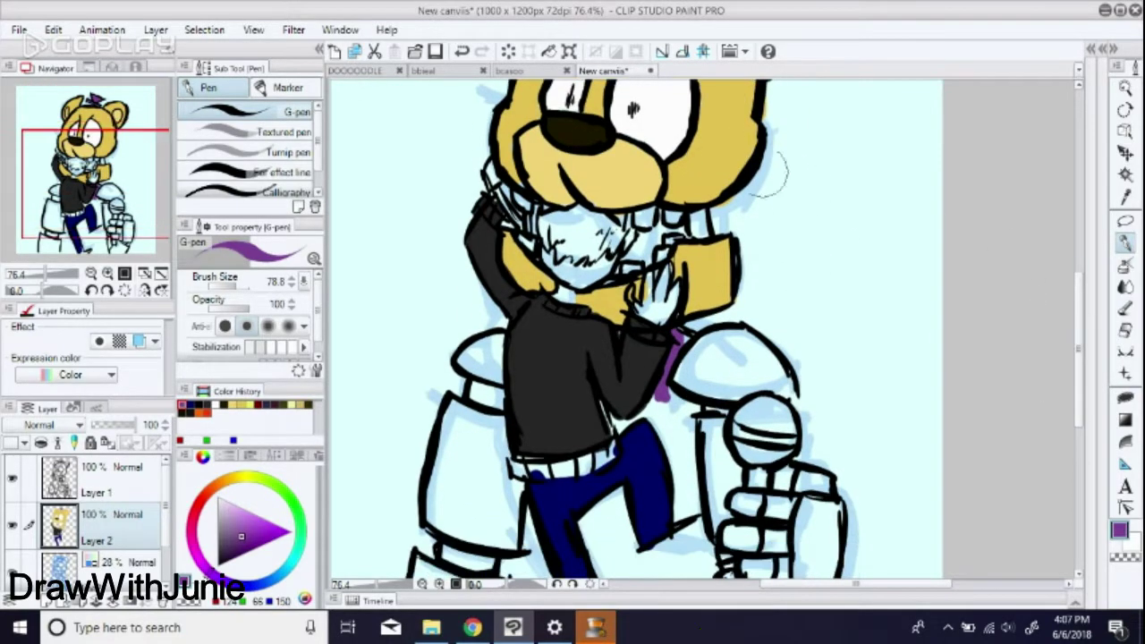
- Sample the bear's golden yellow and paint its domed shoulder and the body area between the sleeve and arm
right_click(716, 268)
mouse_move(729, 374)
mouse_down()
mouse_move(719, 349)
mouse_move(781, 379)
mouse_up()
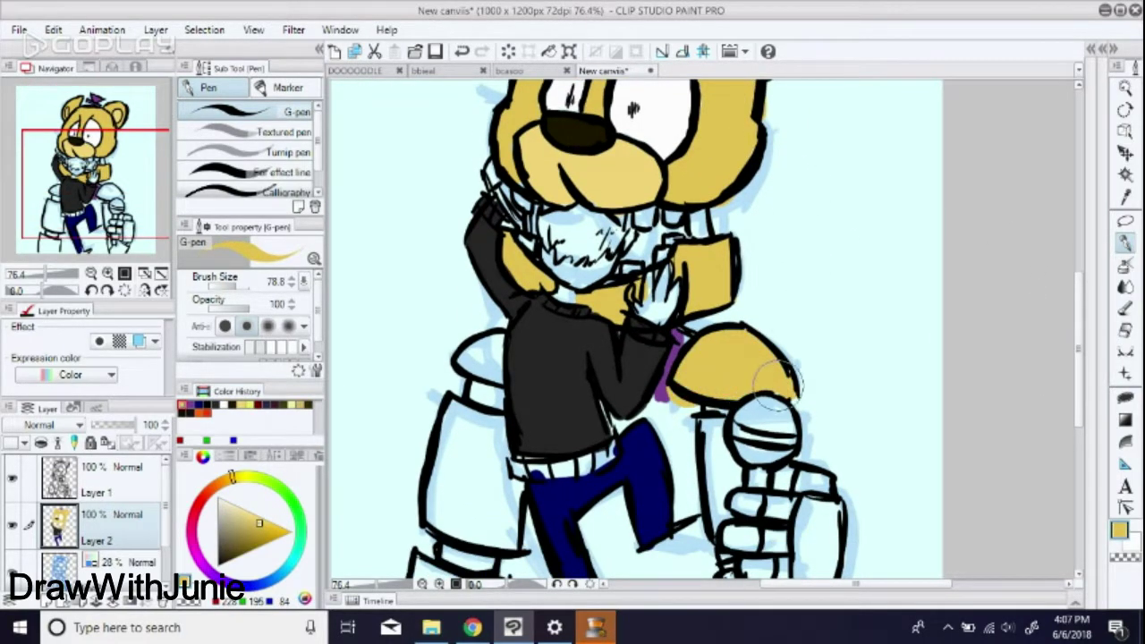
mouse_move(667, 379)
mouse_down()
mouse_move(679, 497)
mouse_move(717, 428)
mouse_up()
- Paint two near-black horizontal stripes, RGB 12, 12, 12, across the torso of the small figure's dark grey sweater
alt+click(650, 483)
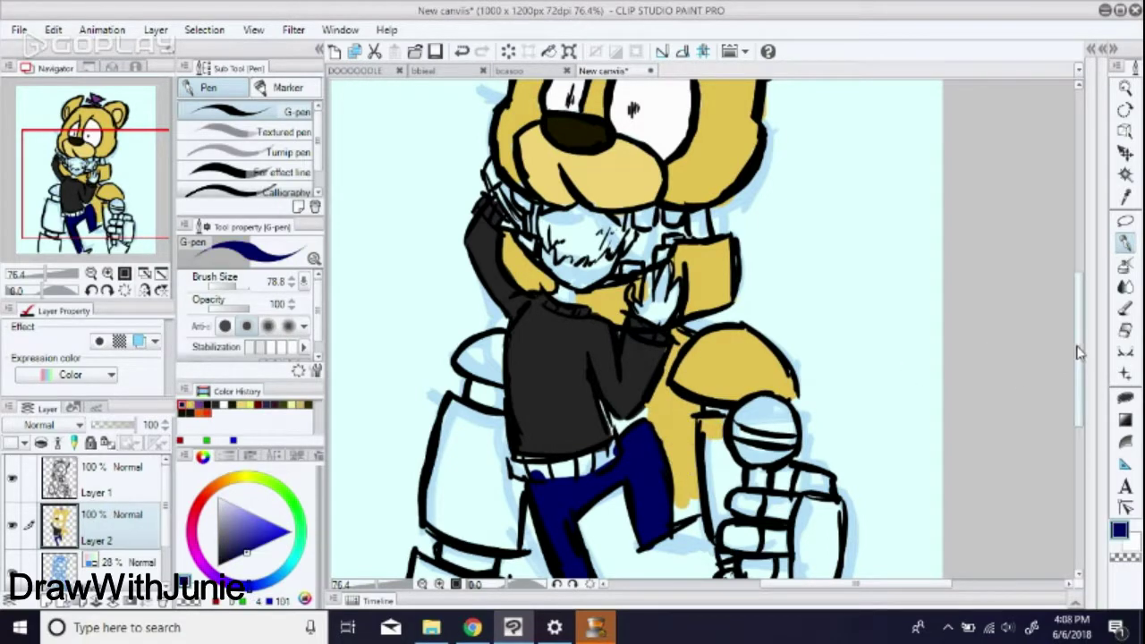
drag(1077, 351, 1077, 390)
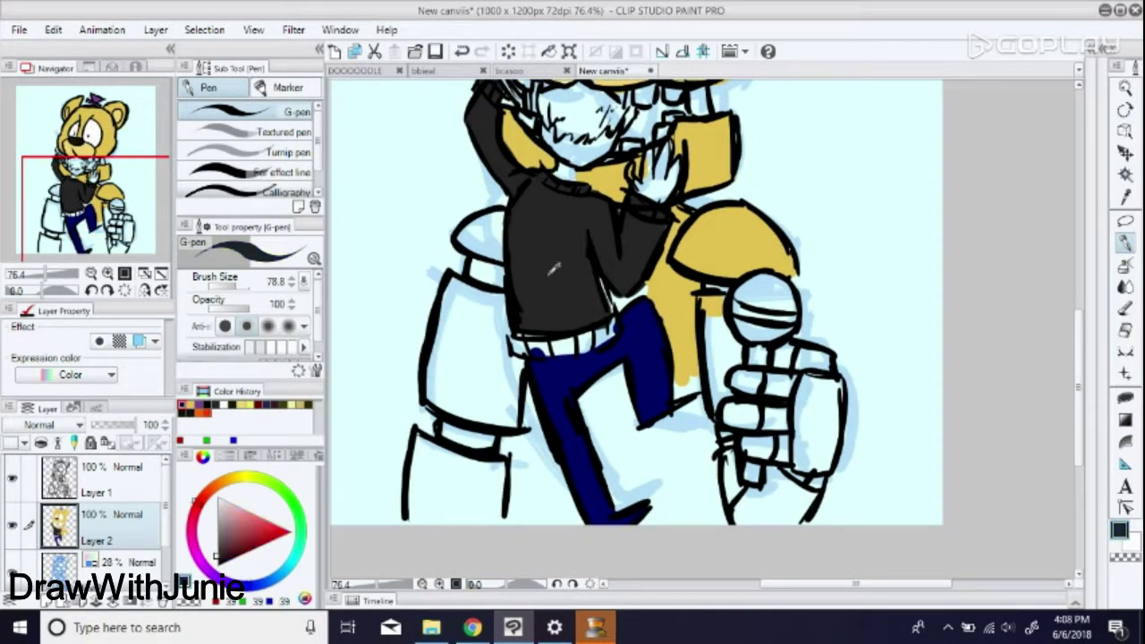
click(219, 564)
drag(565, 255, 608, 268)
drag(501, 268, 586, 309)
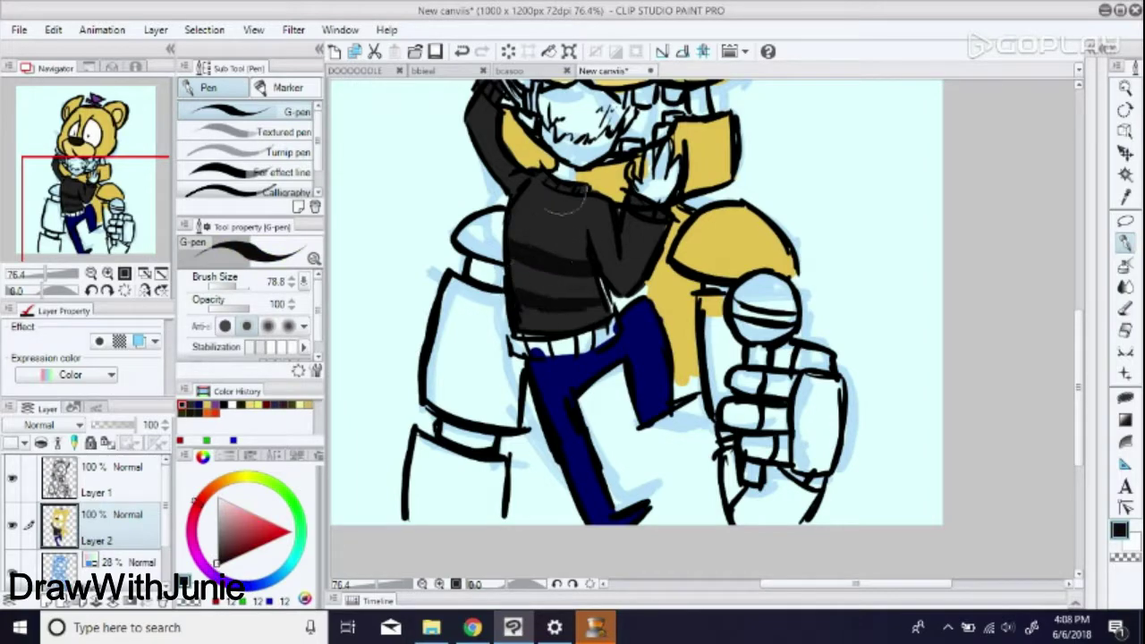
- Paint the small figure's hair dark reddish brown beneath the line art
drag(1081, 357, 1081, 284)
click(214, 485)
click(234, 559)
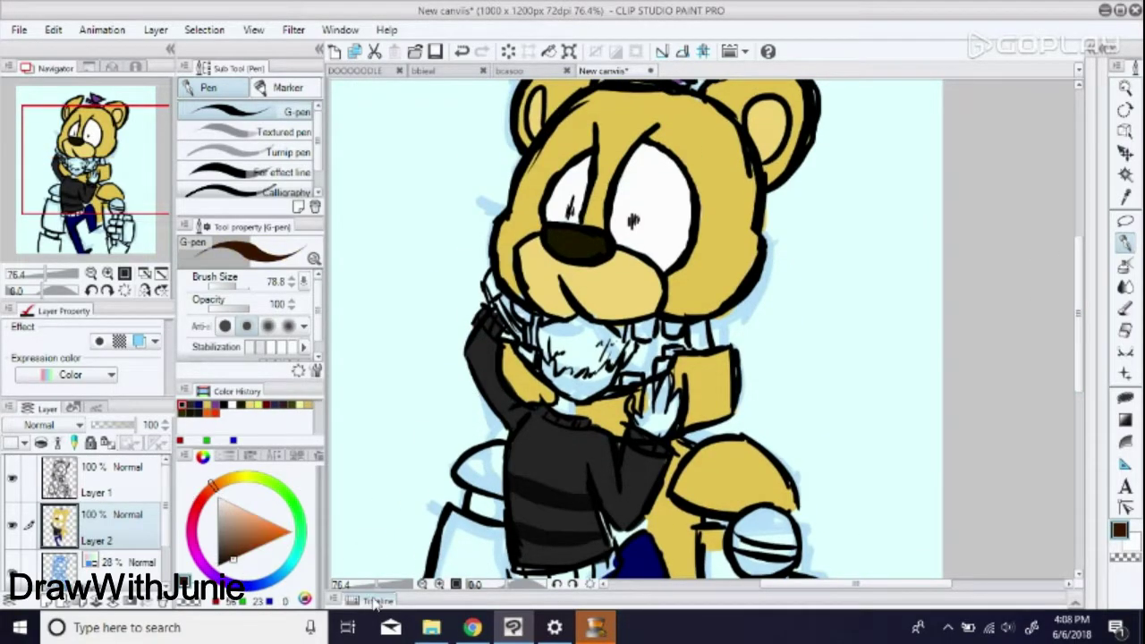
drag(373, 584, 387, 584)
click(437, 375)
drag(909, 584, 877, 584)
mouse_move(565, 380)
mouse_down()
mouse_move(524, 362)
mouse_move(535, 325)
mouse_move(585, 322)
mouse_up()
click(461, 51)
mouse_move(515, 345)
mouse_down()
mouse_move(524, 387)
mouse_move(578, 416)
mouse_move(644, 376)
mouse_move(666, 384)
mouse_move(715, 340)
mouse_move(707, 376)
mouse_move(594, 305)
mouse_move(555, 379)
mouse_move(625, 351)
mouse_up()
- Mix a light peach skin tone from the bear's yellow and paint the small figure's face, neck and hands
alt+click(635, 230)
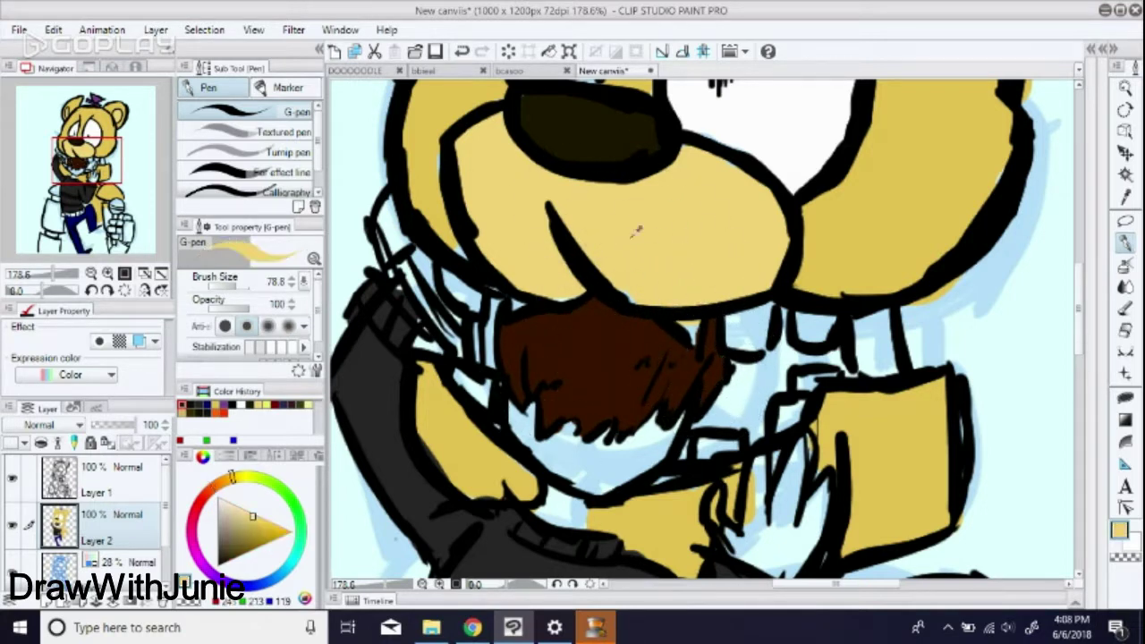
click(624, 301)
key(ctrl+z)
alt+click(422, 136)
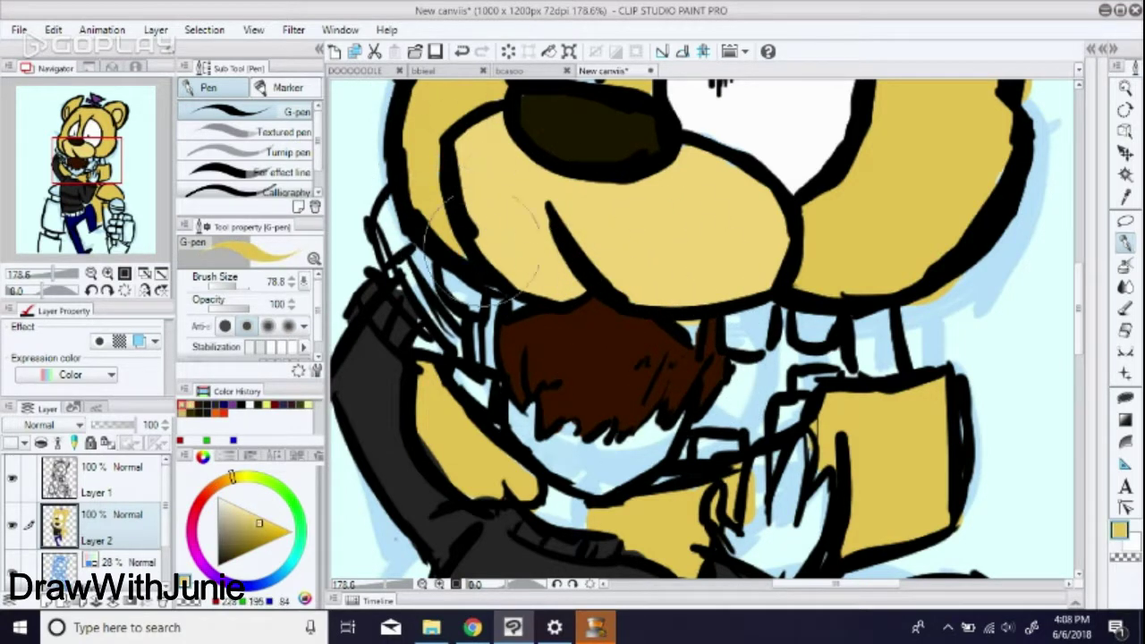
click(245, 510)
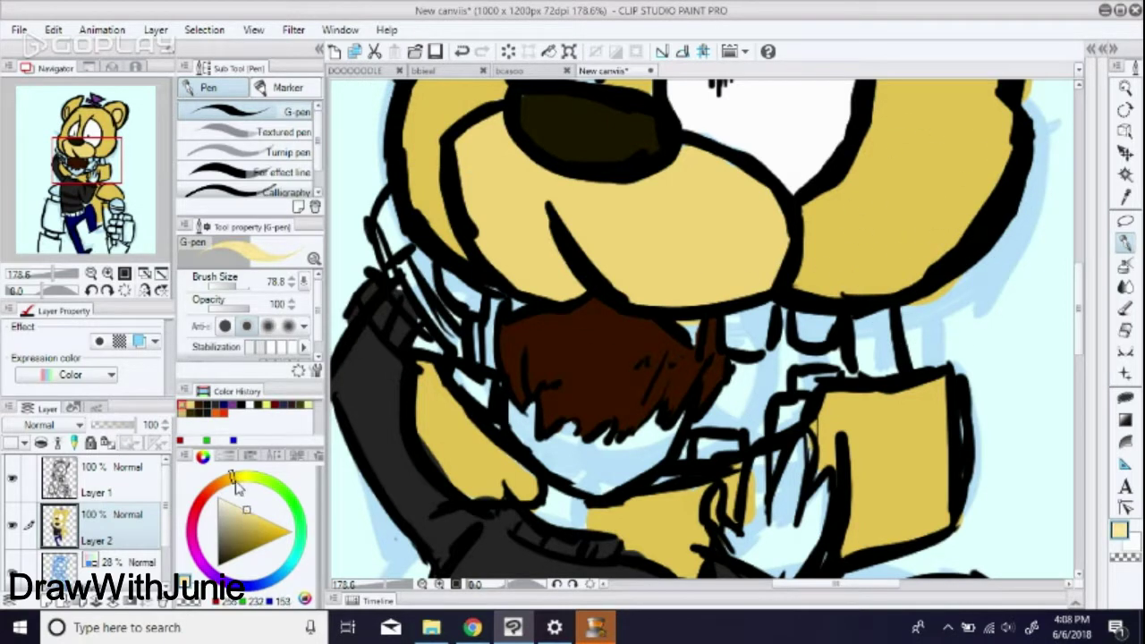
mouse_move(537, 446)
mouse_down()
mouse_move(577, 463)
mouse_move(528, 428)
mouse_move(562, 432)
mouse_move(544, 509)
mouse_move(575, 472)
mouse_move(614, 460)
mouse_move(670, 396)
mouse_move(605, 458)
mouse_move(574, 413)
mouse_up()
key(ctrl+z)
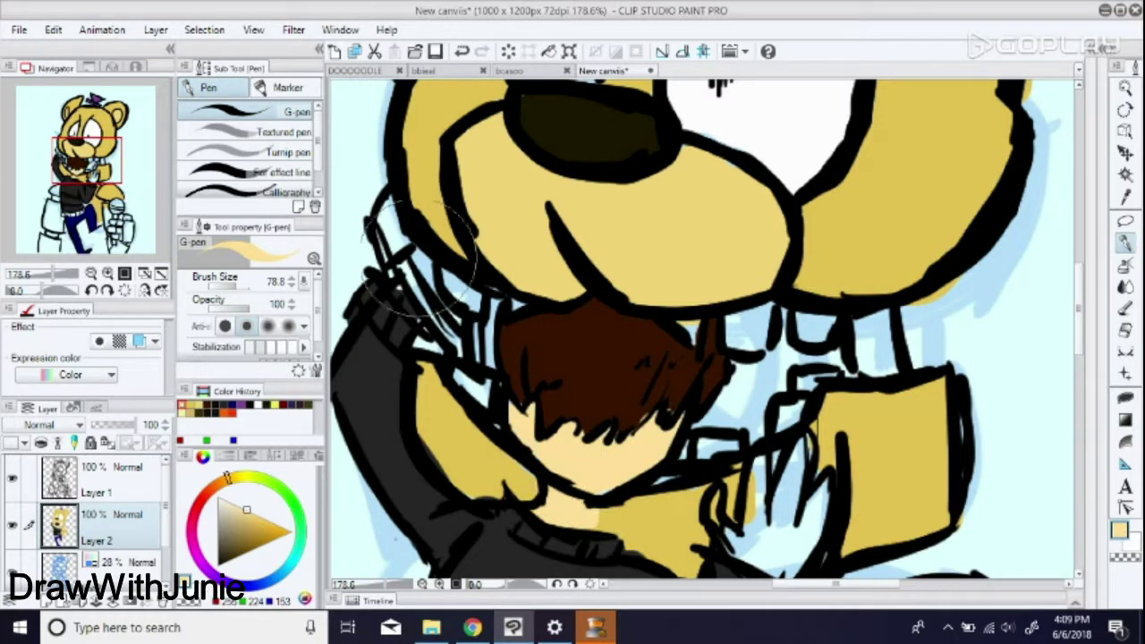
scroll(465, 331, down, 3)
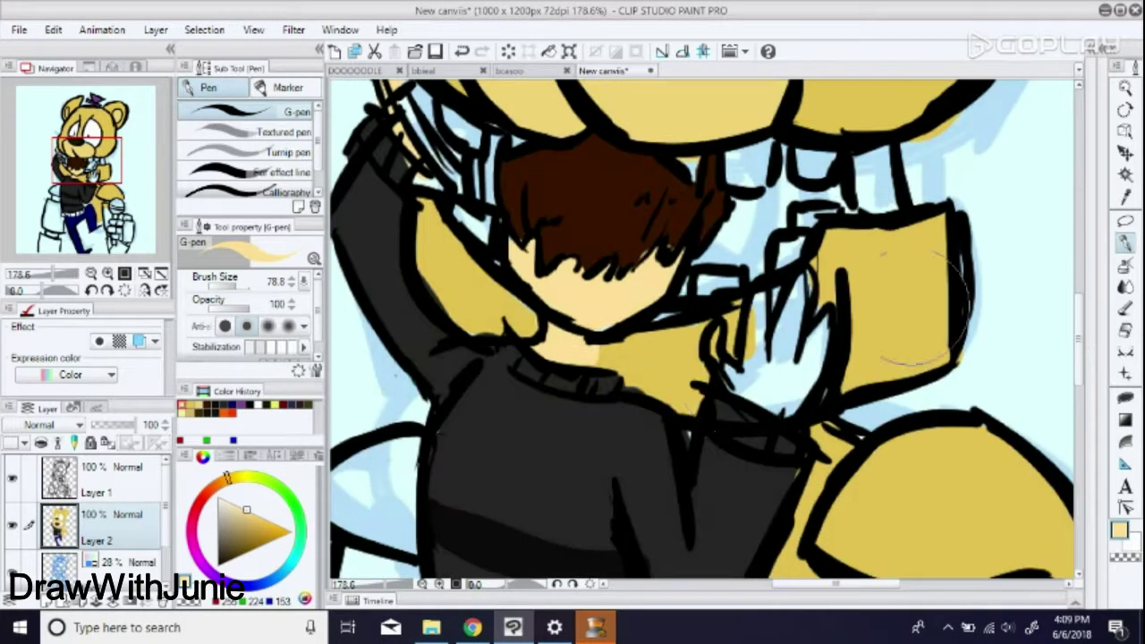
mouse_move(756, 318)
mouse_down()
mouse_move(769, 375)
mouse_move(805, 357)
mouse_move(754, 383)
mouse_move(801, 301)
mouse_up()
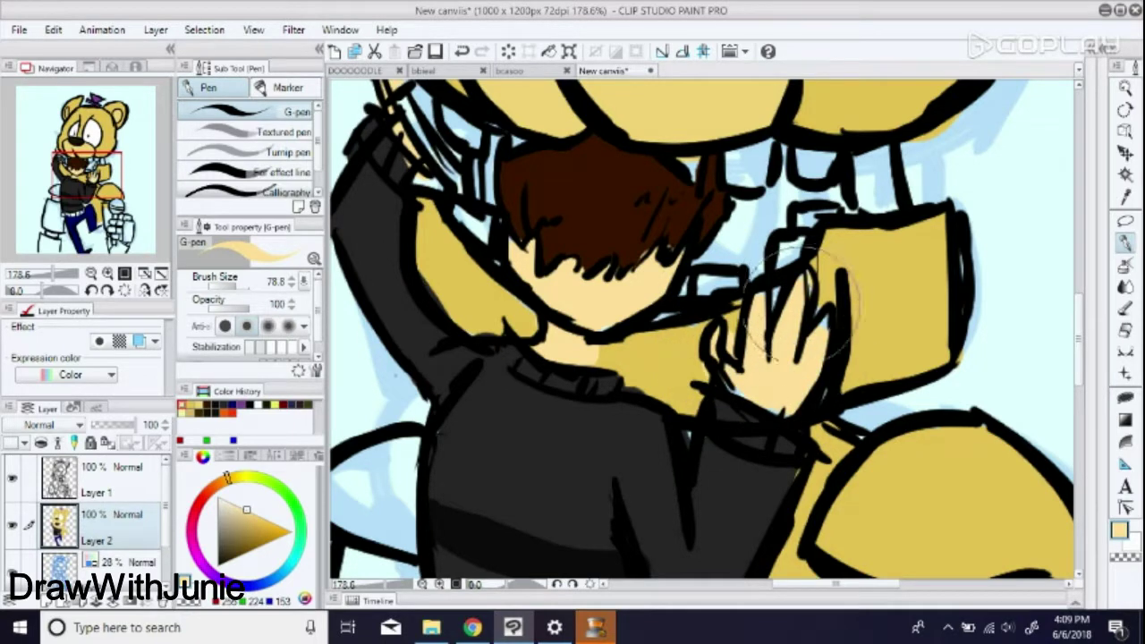
- Sample the bear's golden yellow and paint the shoulder cap, upper arm and forearm on the side of the figure's raised arm
alt+click(897, 268)
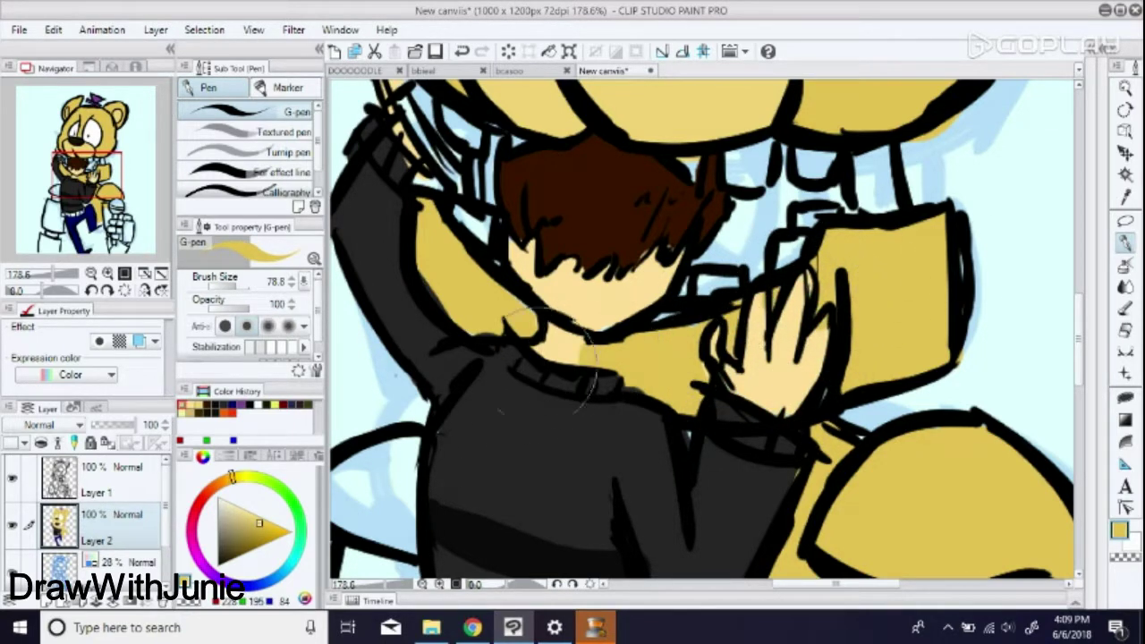
click(377, 586)
drag(378, 587, 380, 586)
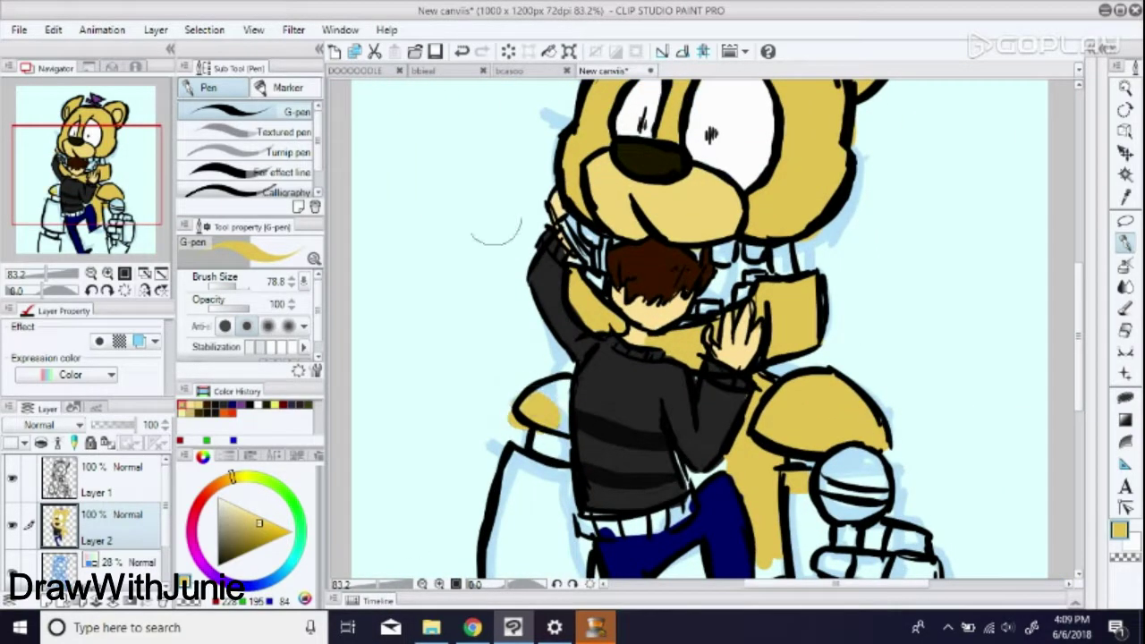
scroll(533, 413, down, 5)
mouse_move(527, 362)
mouse_down()
mouse_move(516, 465)
mouse_move(573, 474)
mouse_move(554, 371)
mouse_up()
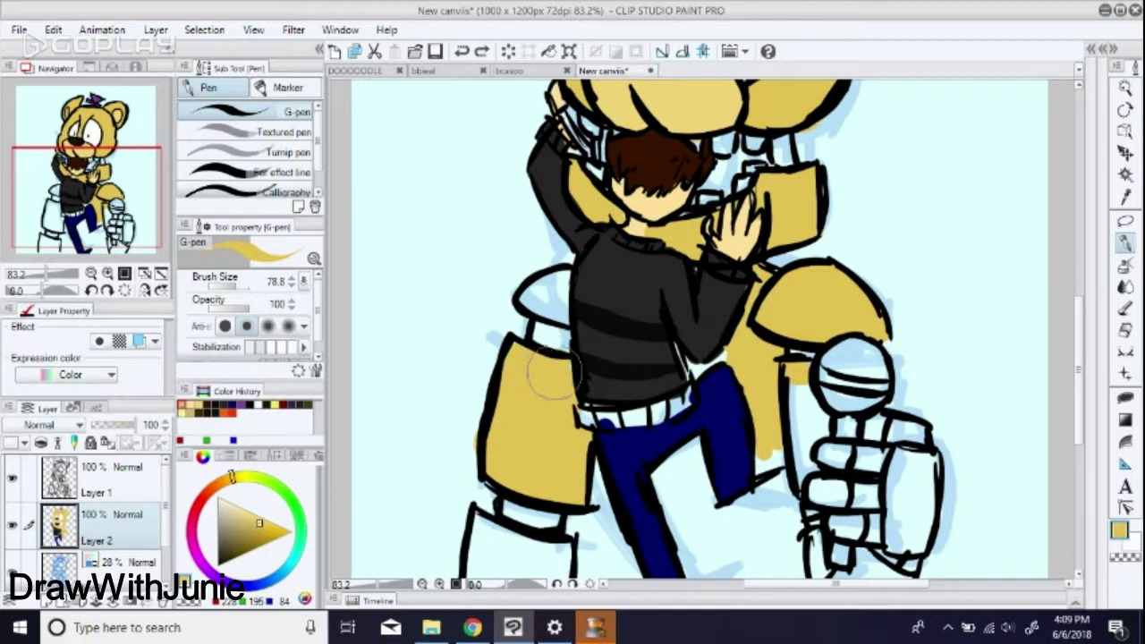
mouse_move(532, 303)
mouse_down()
mouse_move(548, 288)
mouse_move(562, 313)
mouse_up()
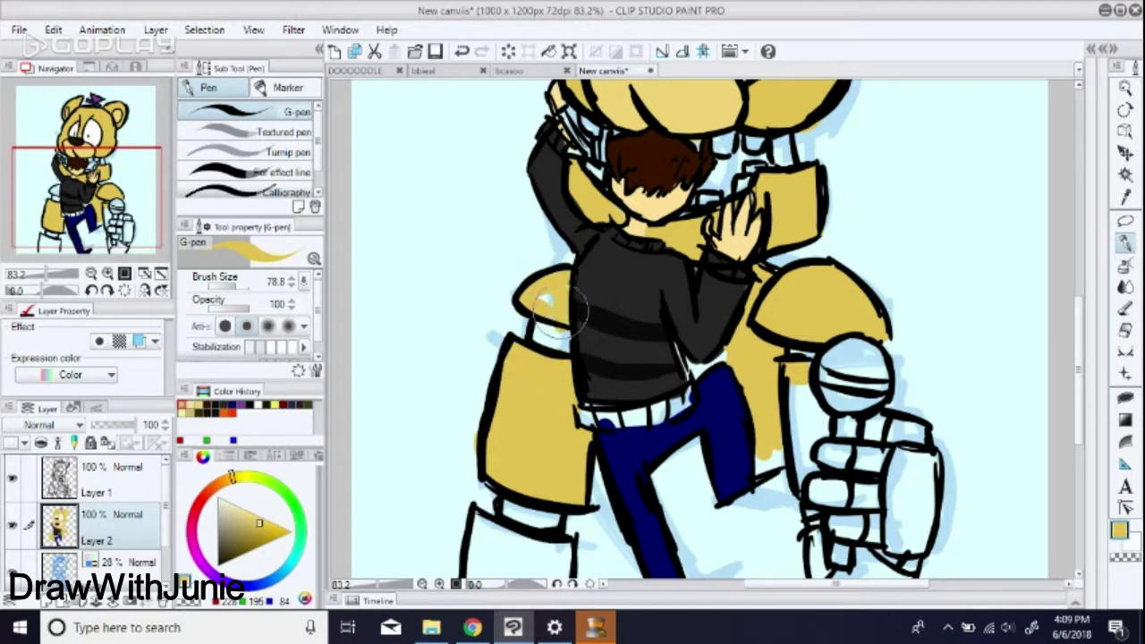
scroll(569, 302, down, 5)
mouse_move(468, 384)
mouse_down()
mouse_move(472, 328)
mouse_move(542, 361)
mouse_move(550, 403)
mouse_move(491, 398)
mouse_up()
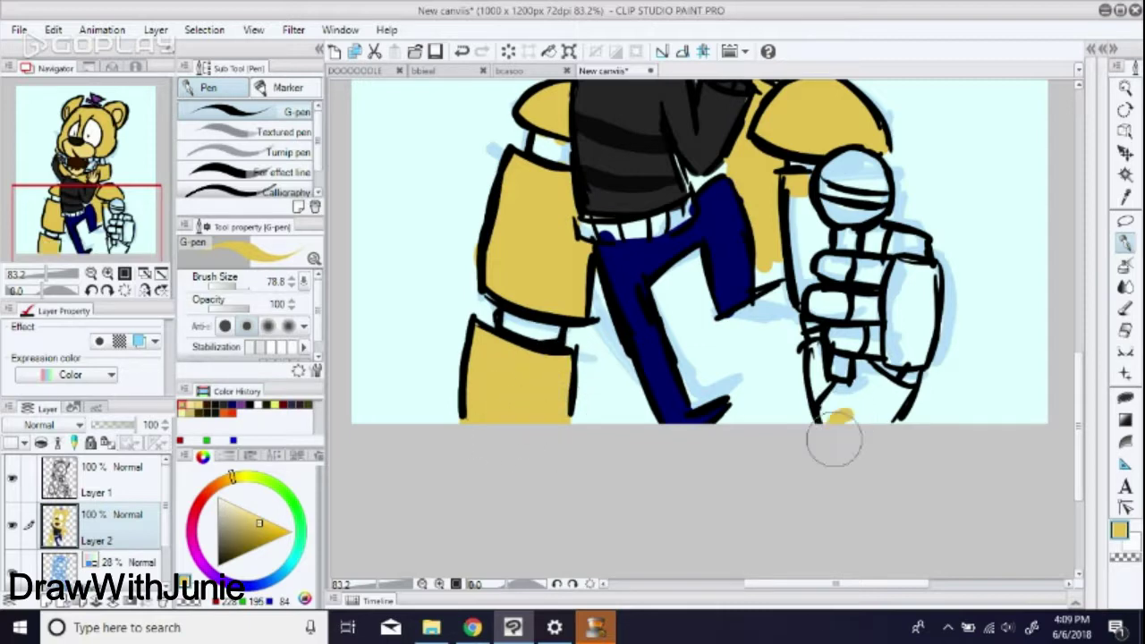
- Paint the microphone arm, its hand and fingers, and the remaining body area beside the raised knee golden yellow
mouse_move(833, 440)
mouse_down()
mouse_move(809, 362)
mouse_move(899, 375)
mouse_move(866, 407)
mouse_up()
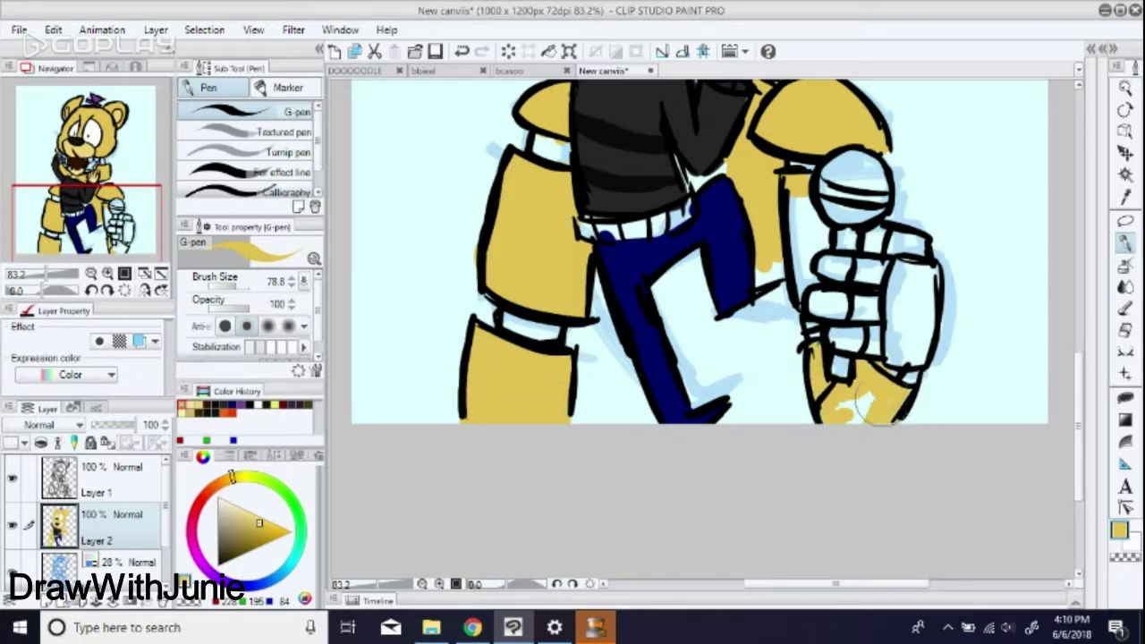
scroll(814, 410, up, 4)
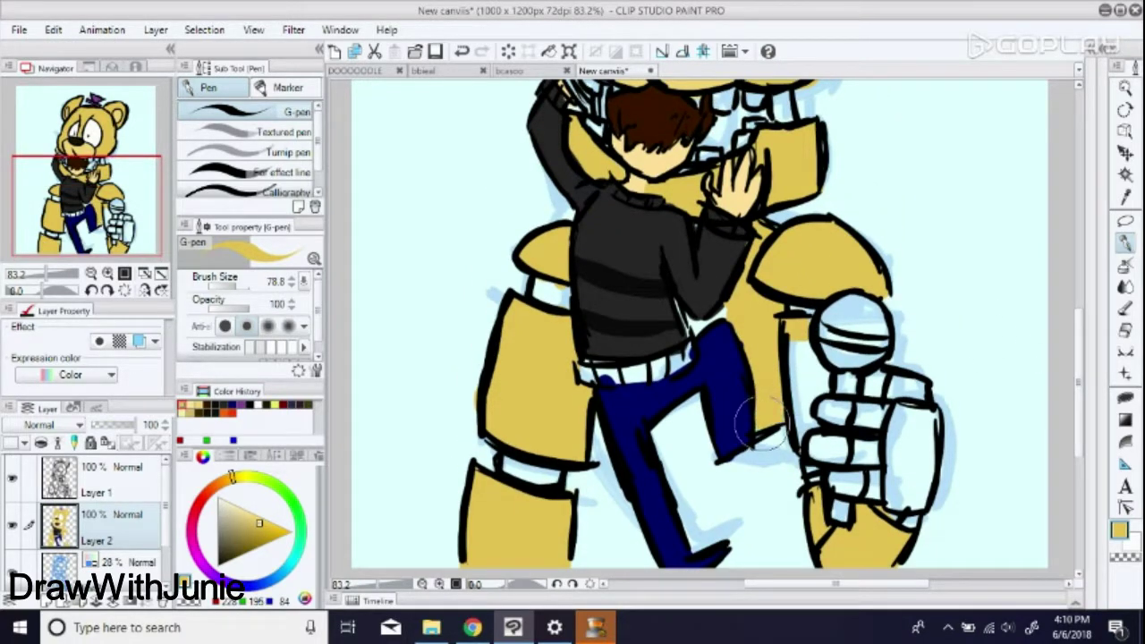
mouse_move(761, 425)
mouse_down()
mouse_move(783, 358)
mouse_move(824, 378)
mouse_up()
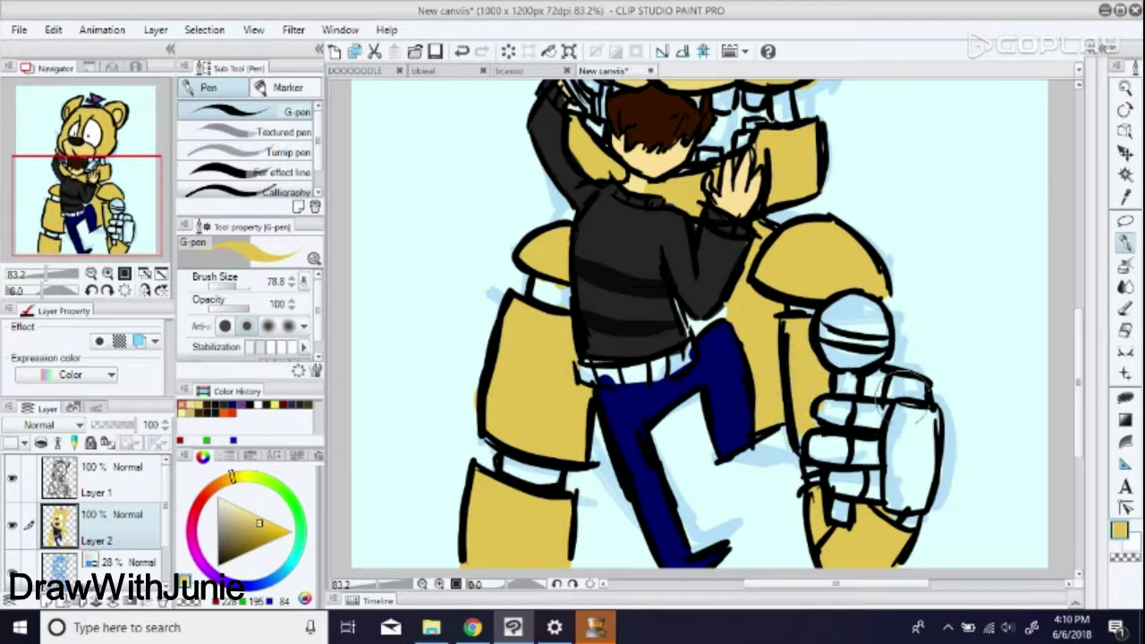
mouse_move(905, 402)
mouse_down()
mouse_move(898, 501)
mouse_move(921, 501)
mouse_move(919, 430)
mouse_move(881, 398)
mouse_move(898, 380)
mouse_move(863, 393)
mouse_move(845, 478)
mouse_move(900, 481)
mouse_up()
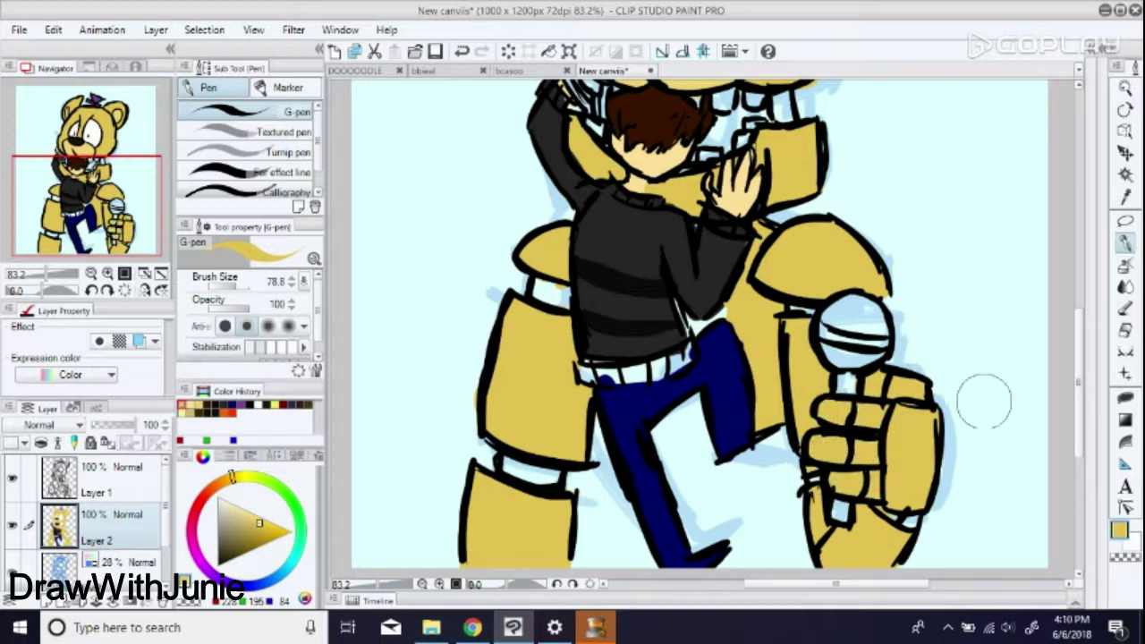
- Paint the gaps below the bear's head, on both sides of the figure's hair, dark grey, RGB 39, 39, 39
drag(1077, 377, 1076, 286)
drag(223, 544, 214, 557)
drag(743, 416, 740, 396)
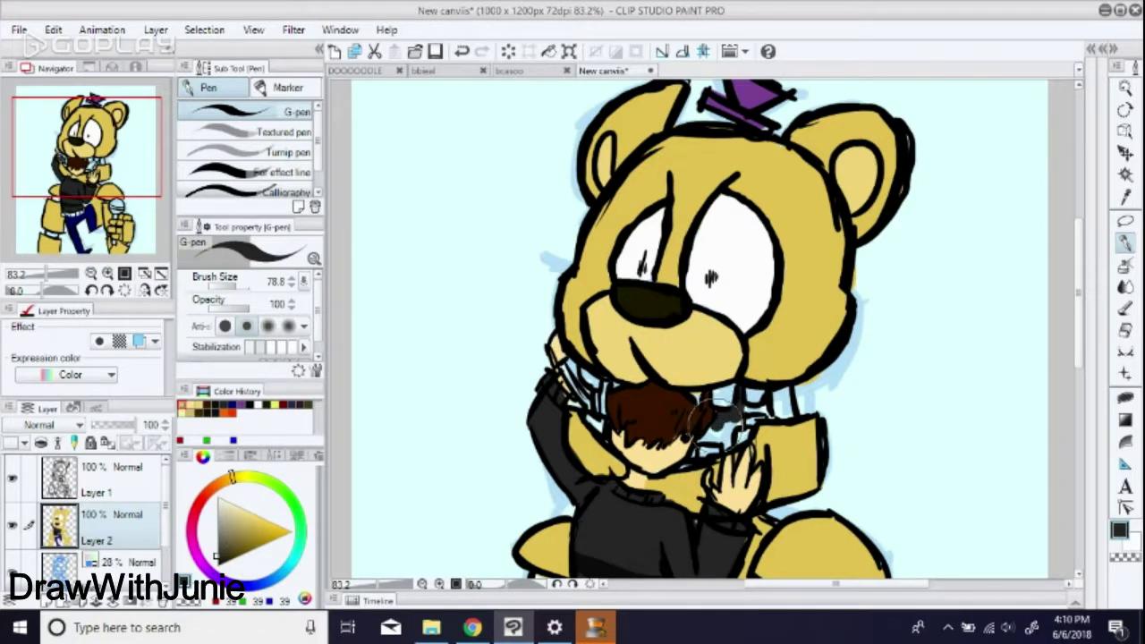
drag(720, 445, 724, 410)
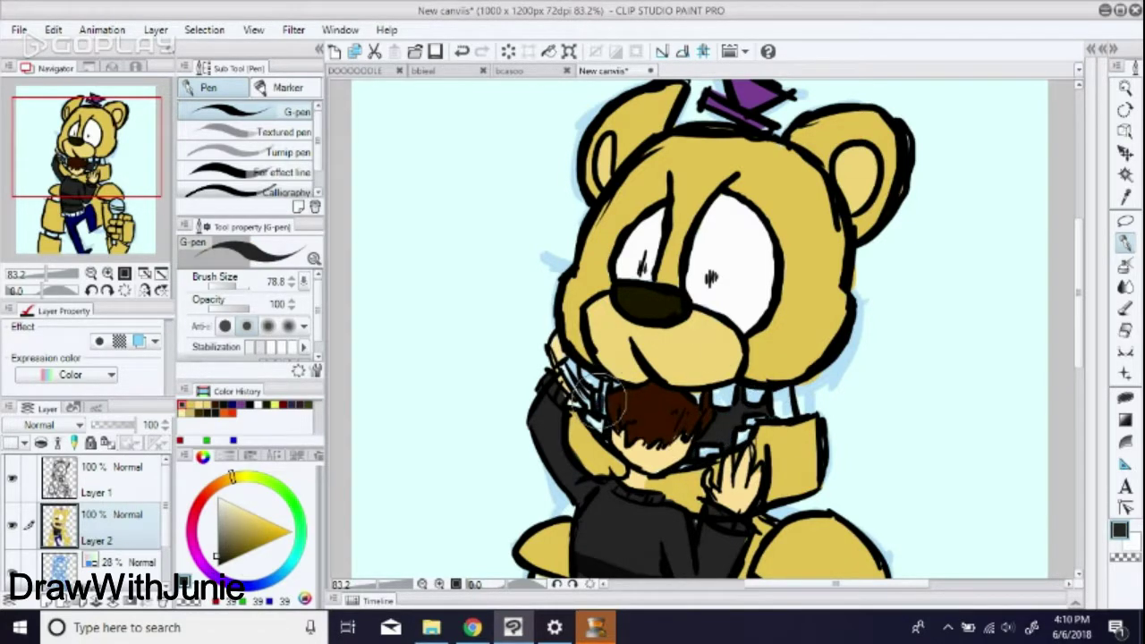
drag(604, 395, 605, 386)
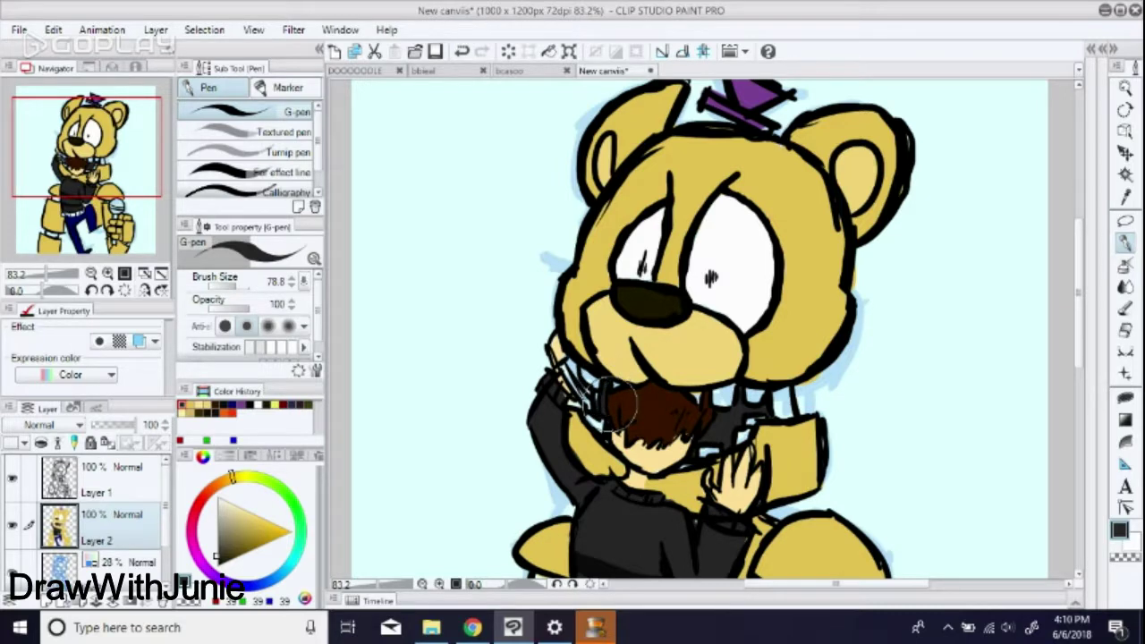
- Paint the struts below the bear's head light grey, RGB 183, 183, 183, and touch up the adjoining dark grey and the raised hand's skin tone
alt+click(608, 394)
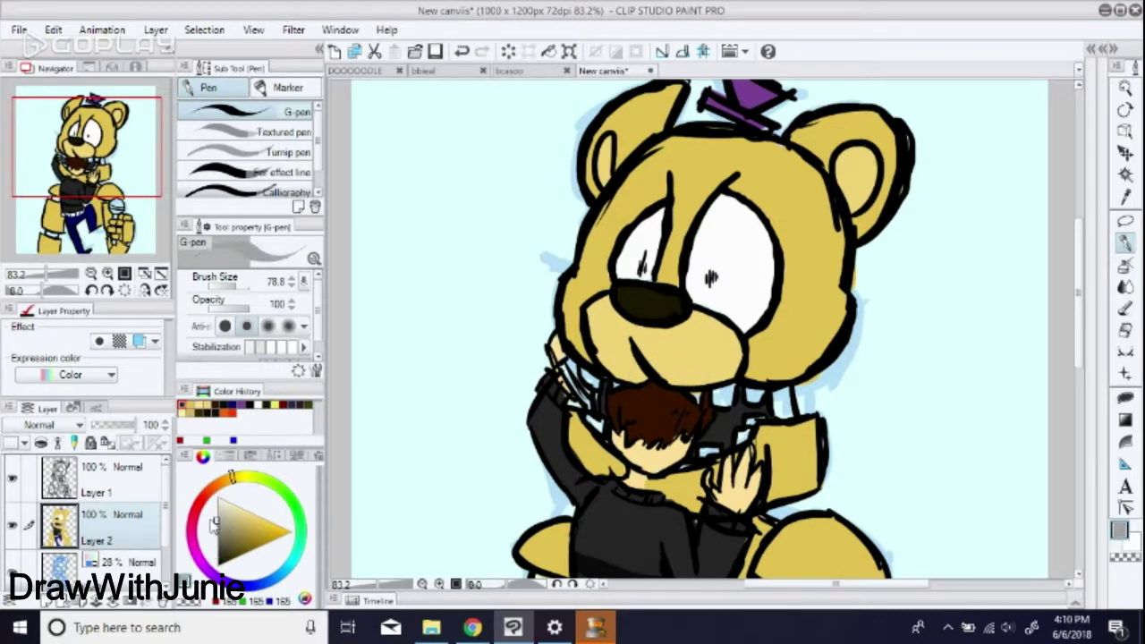
drag(765, 392, 787, 403)
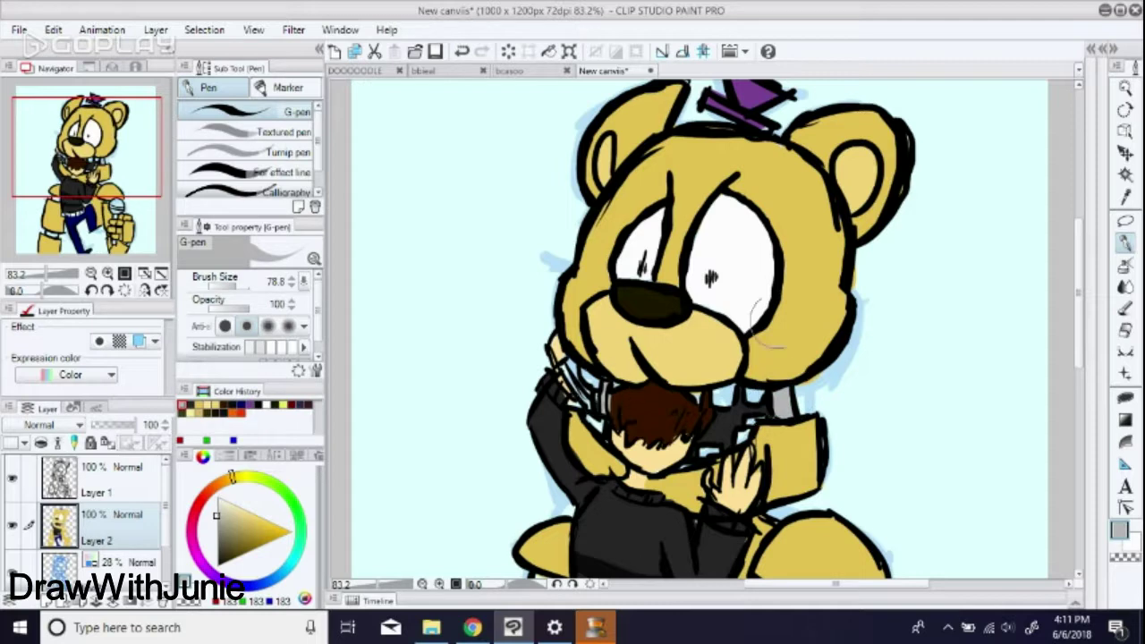
drag(220, 554, 185, 556)
drag(583, 413, 594, 391)
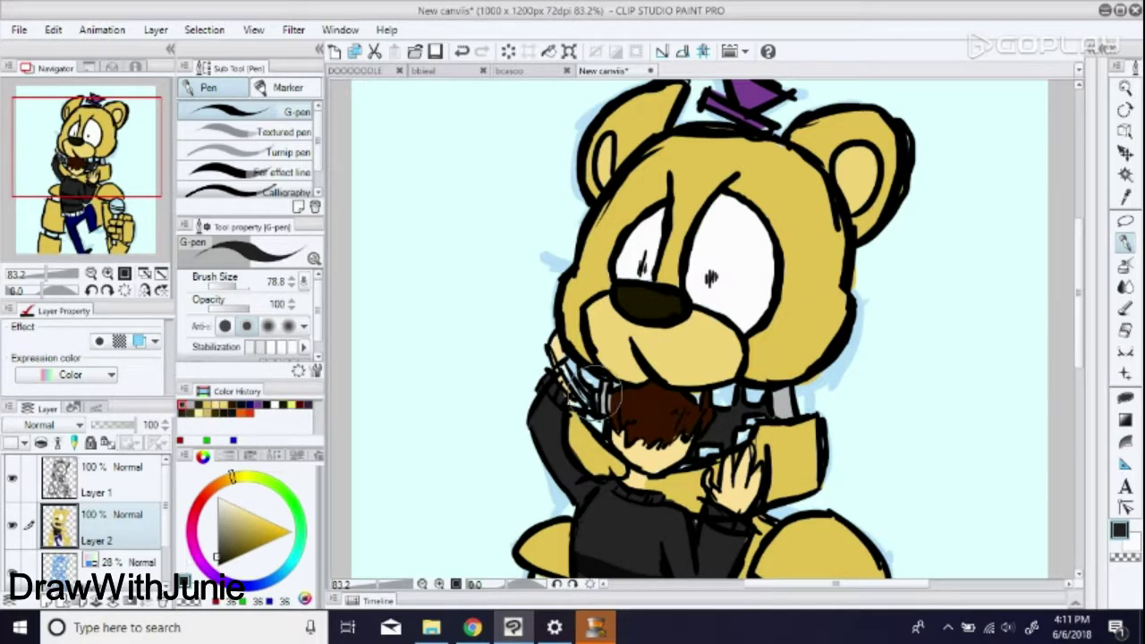
alt+click(669, 483)
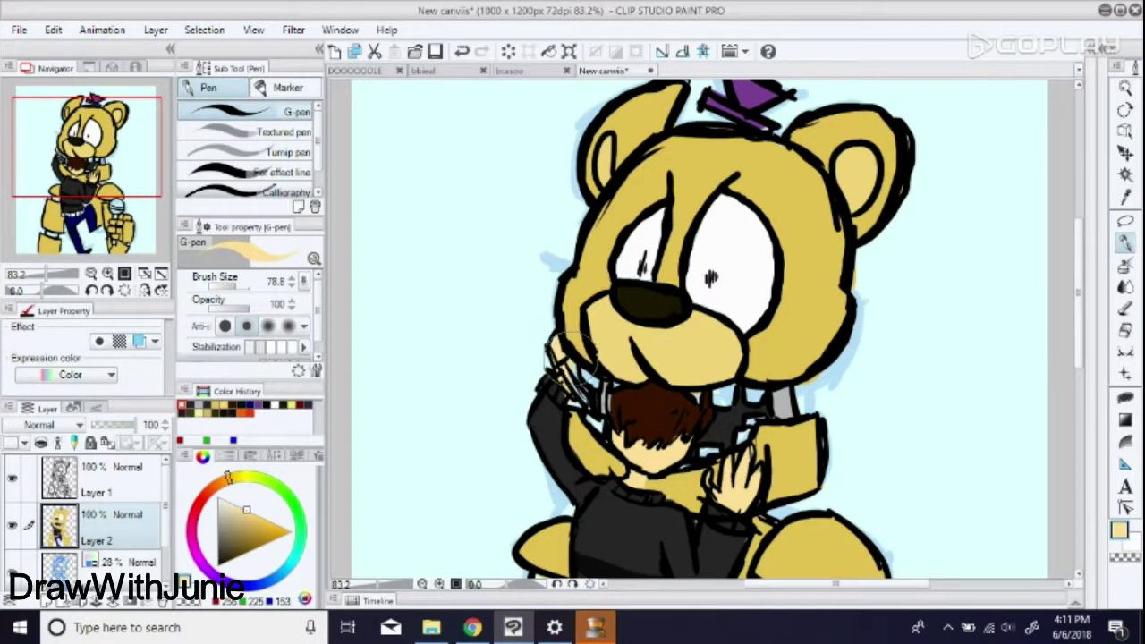
- On a new layer, paint dark red stains, RGB 159, 0, 21, over the muzzle, hair and face with Opaque watercolor, size 28.7
scroll(813, 333, up, 1)
click(155, 29)
click(215, 51)
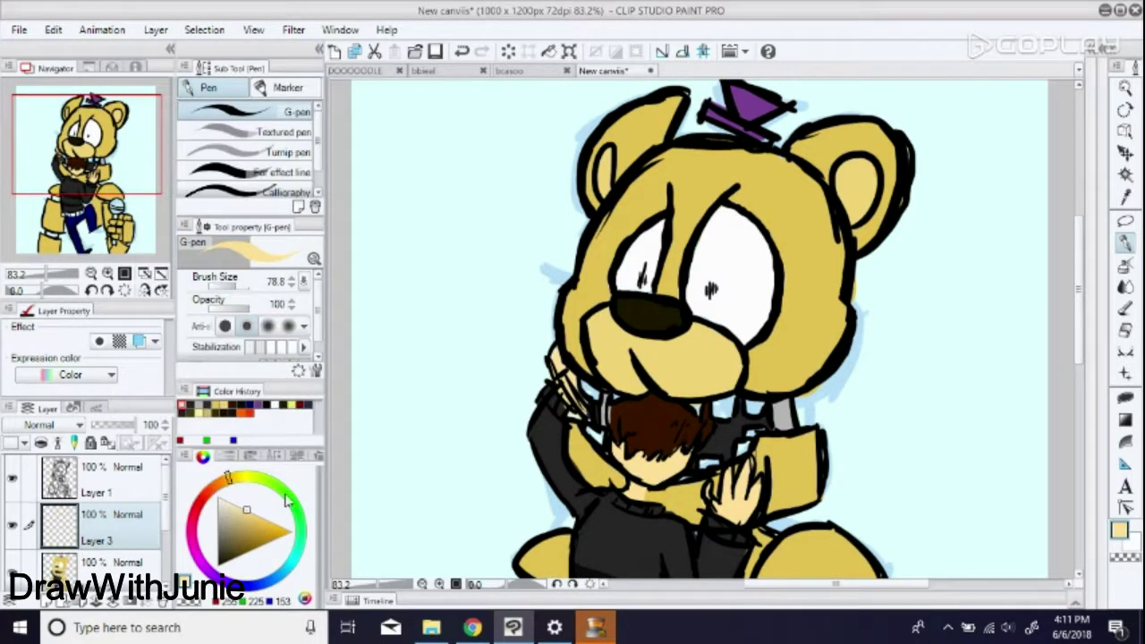
click(199, 514)
click(263, 543)
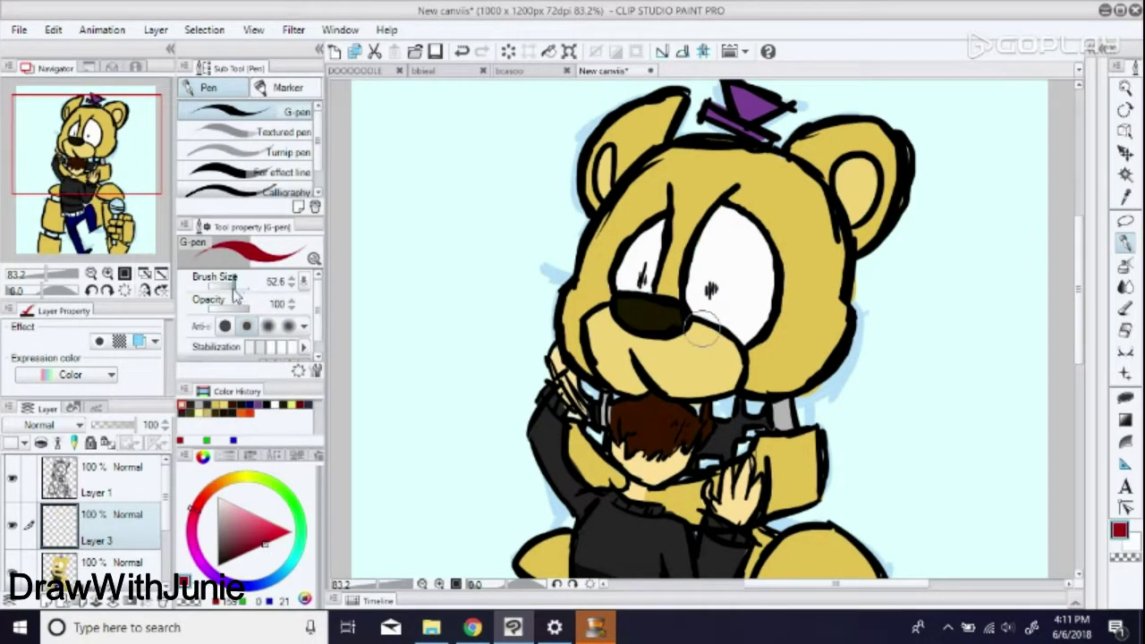
key(b)
click(204, 87)
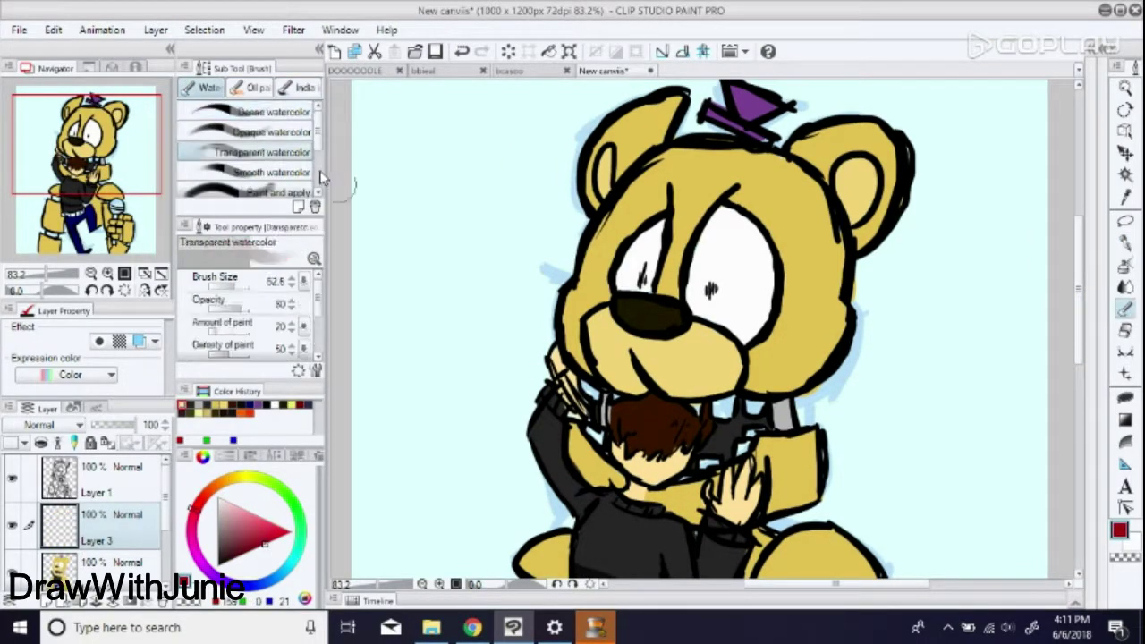
mouse_move(596, 333)
mouse_down()
mouse_move(637, 390)
mouse_move(742, 380)
mouse_move(689, 383)
mouse_up()
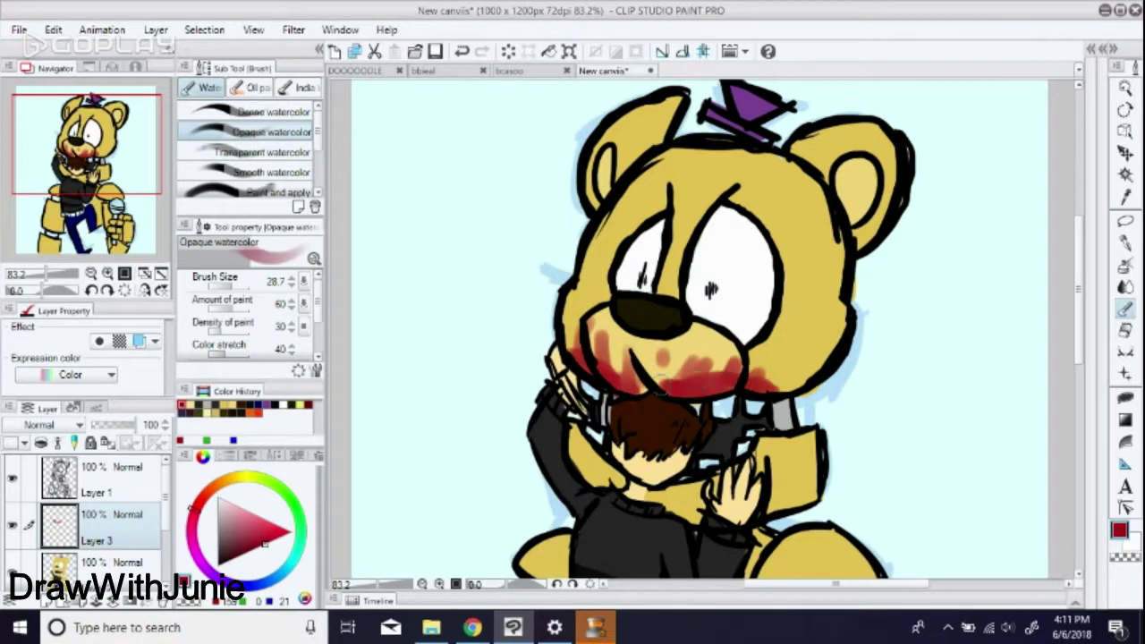
drag(617, 376, 594, 309)
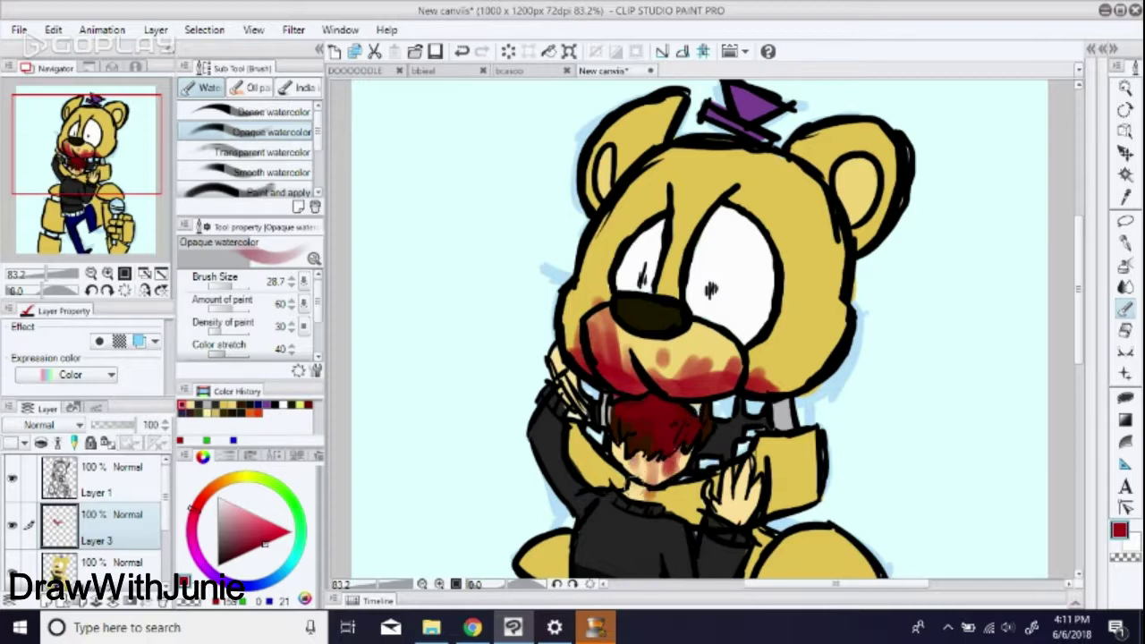
- Paint dark red stains on the bear's golden areas below the muzzle, beside the figure's neck, raised arm and hand
drag(1080, 344, 1080, 367)
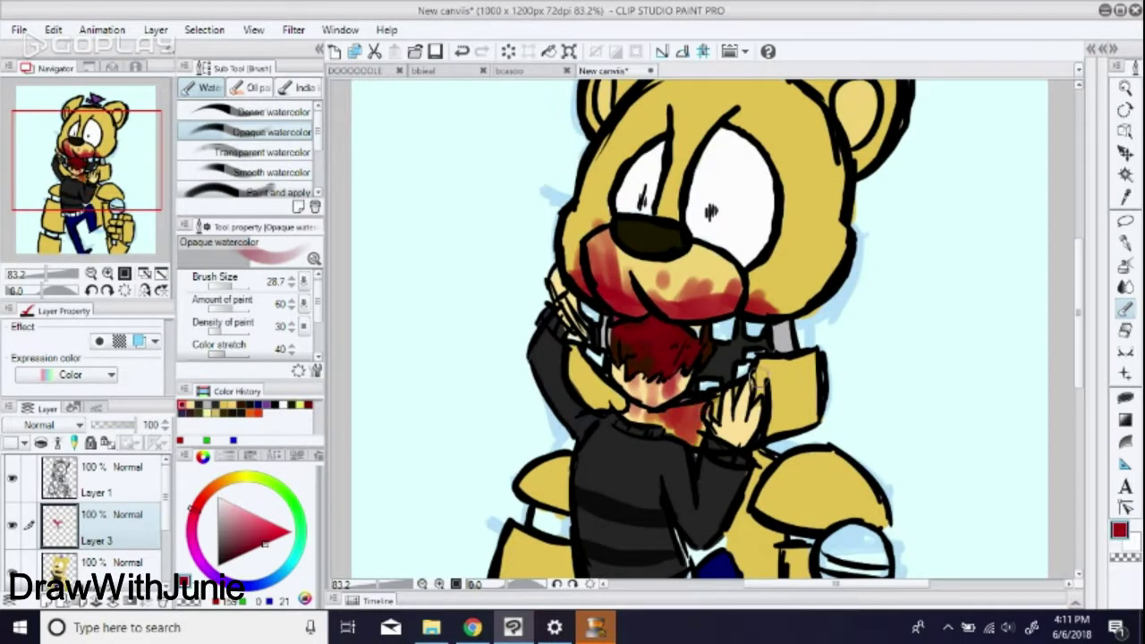
drag(758, 376, 779, 391)
drag(617, 402, 590, 353)
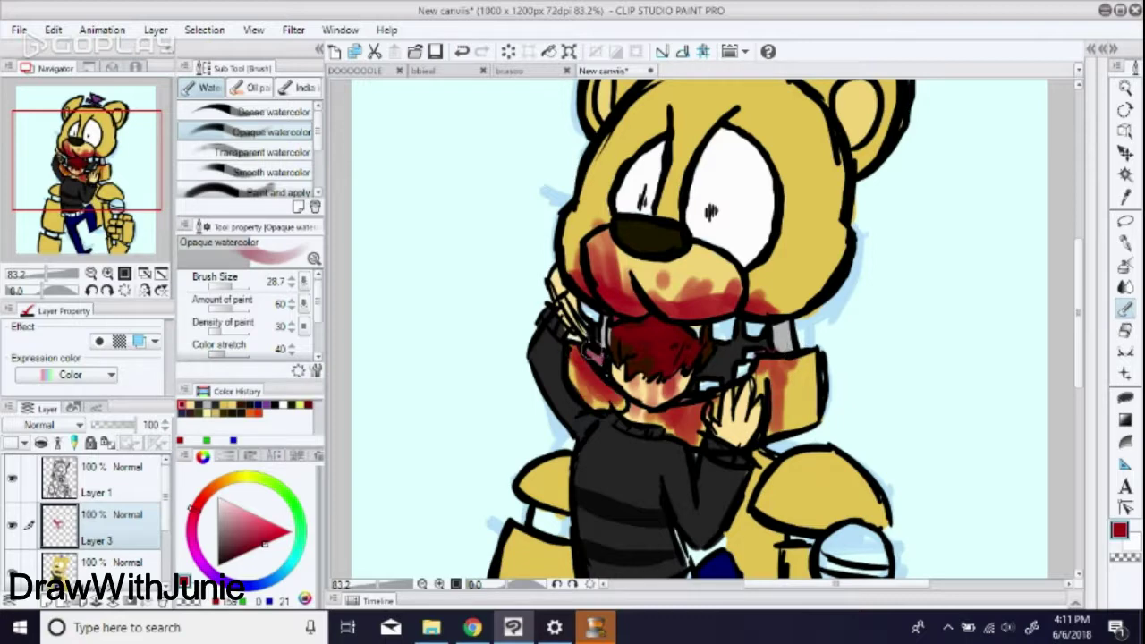